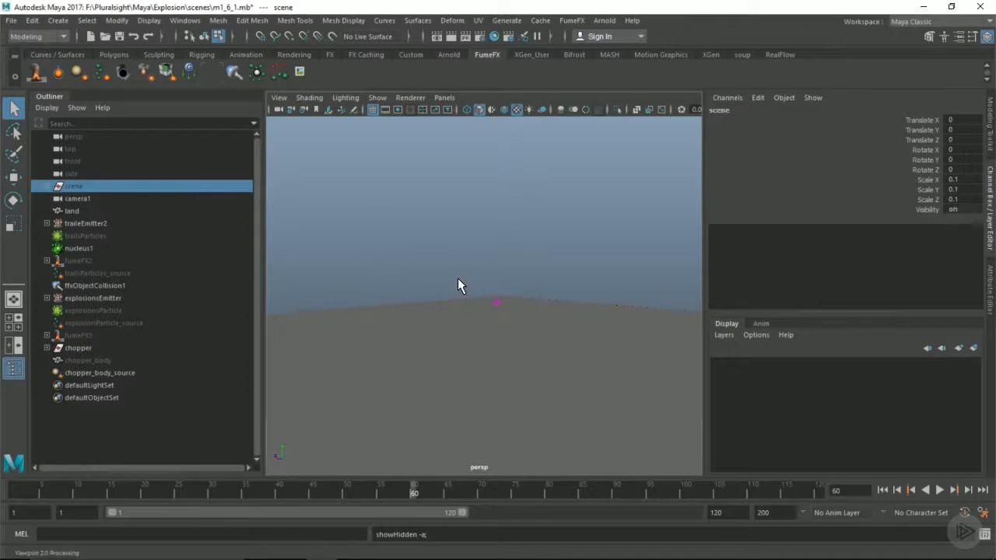
Clear the selection, switch to the FX menu set and open the options for creating an nParticle emitter
left_click(552, 260)
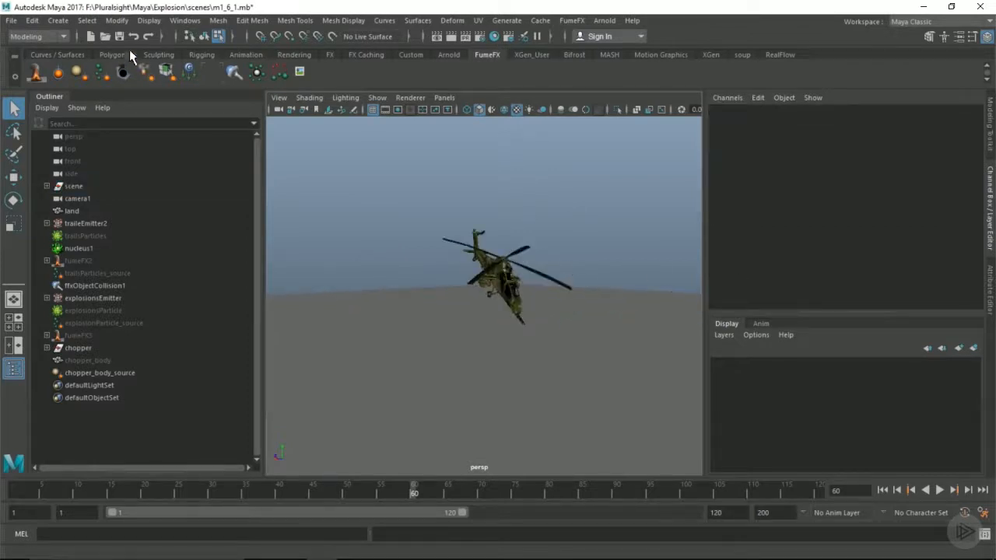
left_click(39, 36)
left_click(32, 88)
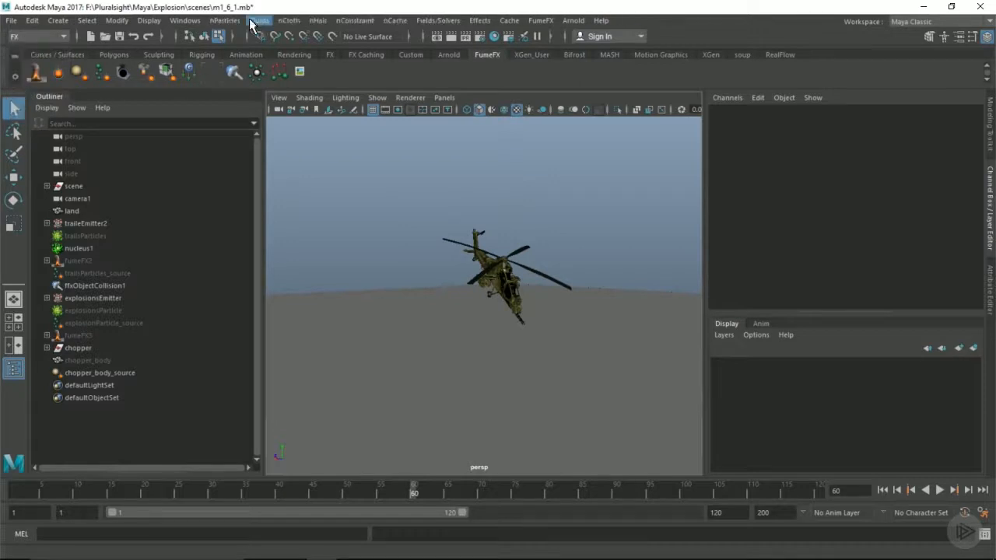
left_click(226, 21)
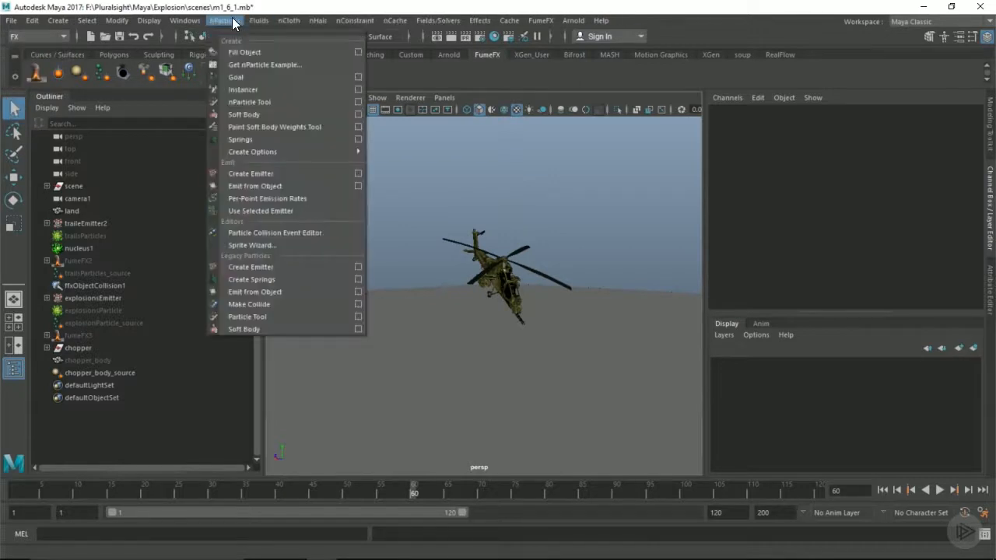
left_click(358, 174)
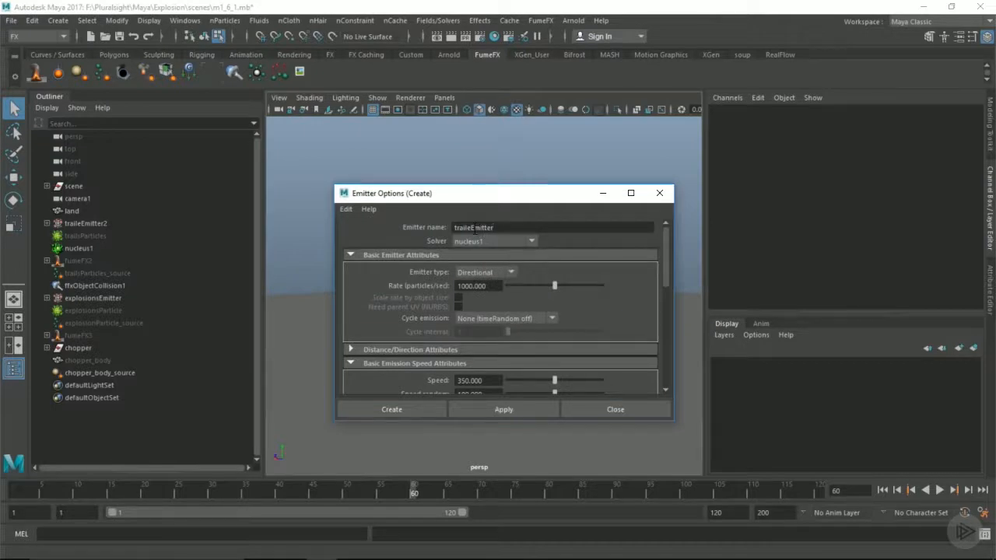
Name the new emitter directionalEmitter
type("directional")
key("Left")
key("Left")
key("Left")
key("Left")
key("Left")
key("Left")
left_click(529, 229)
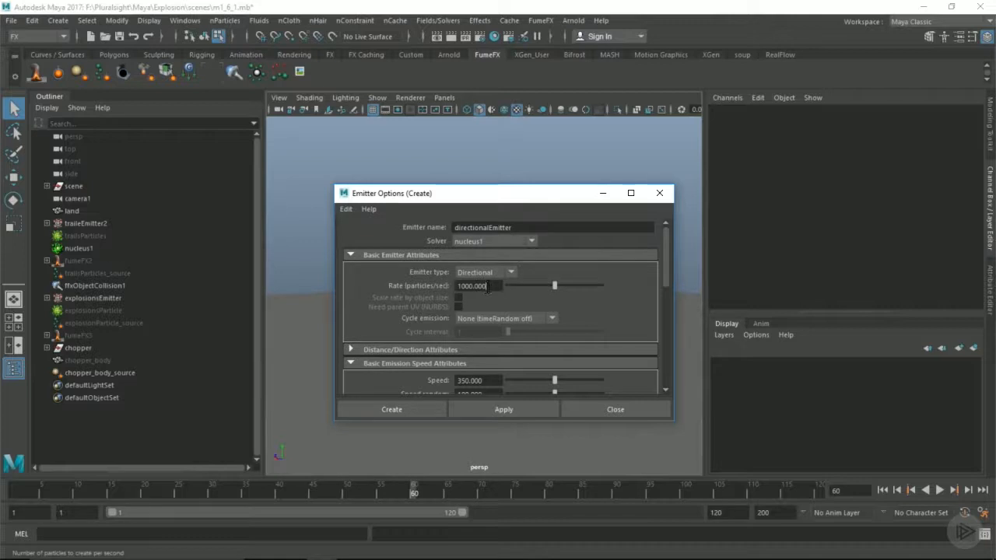
Check the emitter's directional type and emission speed settings, then create the emitter with them
left_click(494, 272)
left_click(493, 270)
scroll(467, 315, "down", 2)
double_click(480, 306)
key("Tab")
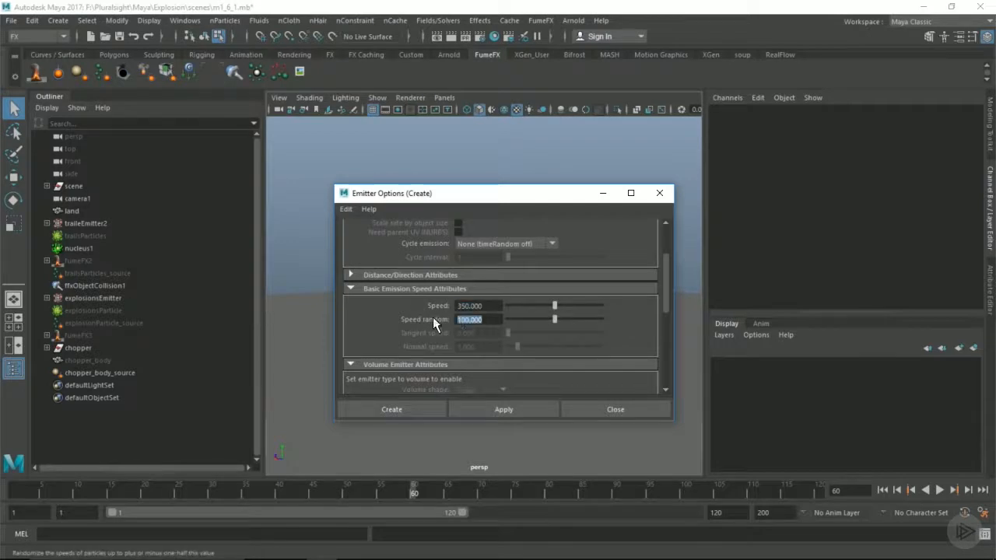
left_click(420, 411)
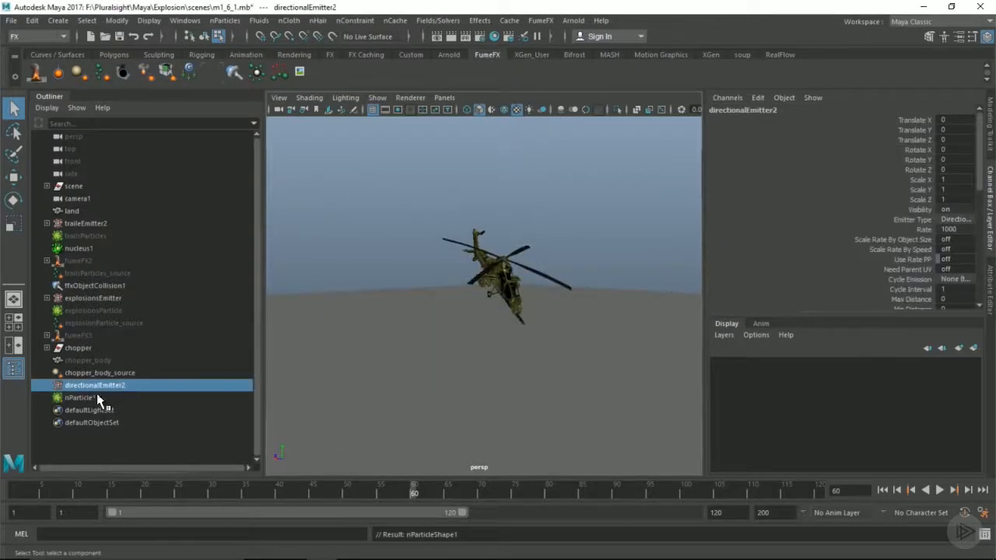
Move the new directional emitter onto the helicopter's body by snapping it to a point of the mesh
left_click_drag(434, 333, 463, 319, "alt")
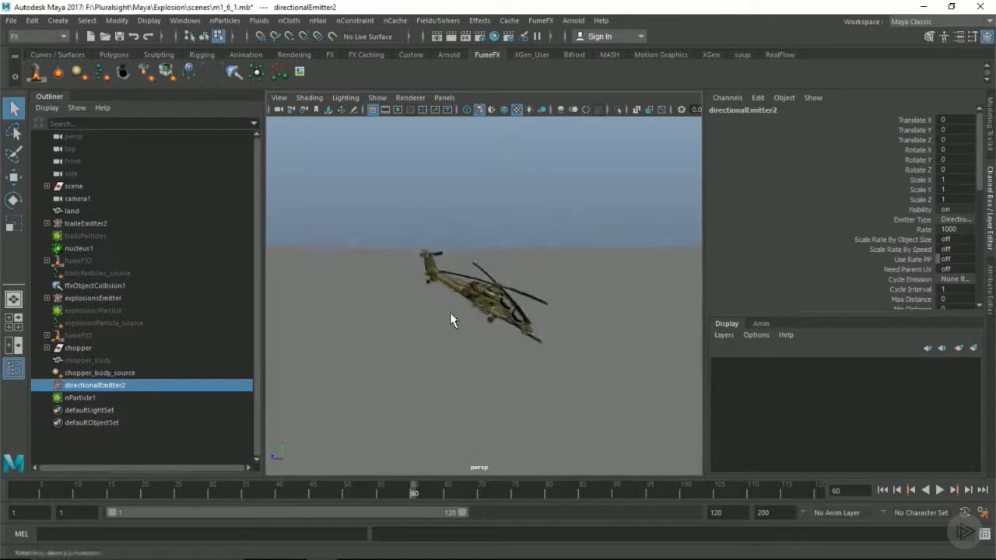
key("f")
key("w")
key("v")
middle_click_drag(412, 283, 415, 287)
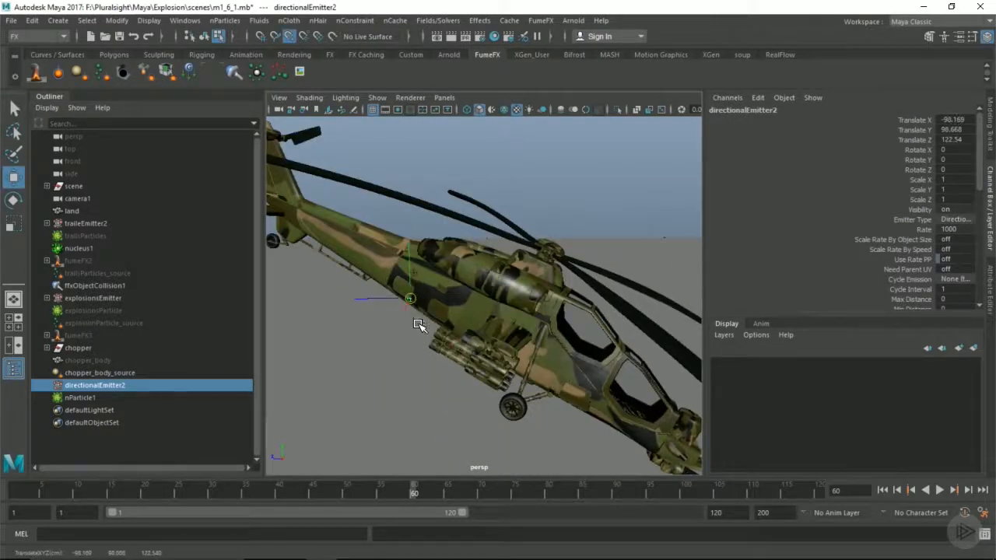
Refine the emitter's position on the side of the fuselage behind the engine, at about X -99.26, Y 103.19, Z 124.24
left_click_drag(440, 327, 592, 340, "alt")
key("f")
left_click_drag(447, 320, 480, 306)
left_click_drag(448, 225, 448, 209)
left_click_drag(469, 272, 504, 304, "alt")
left_click_drag(412, 314, 406, 318)
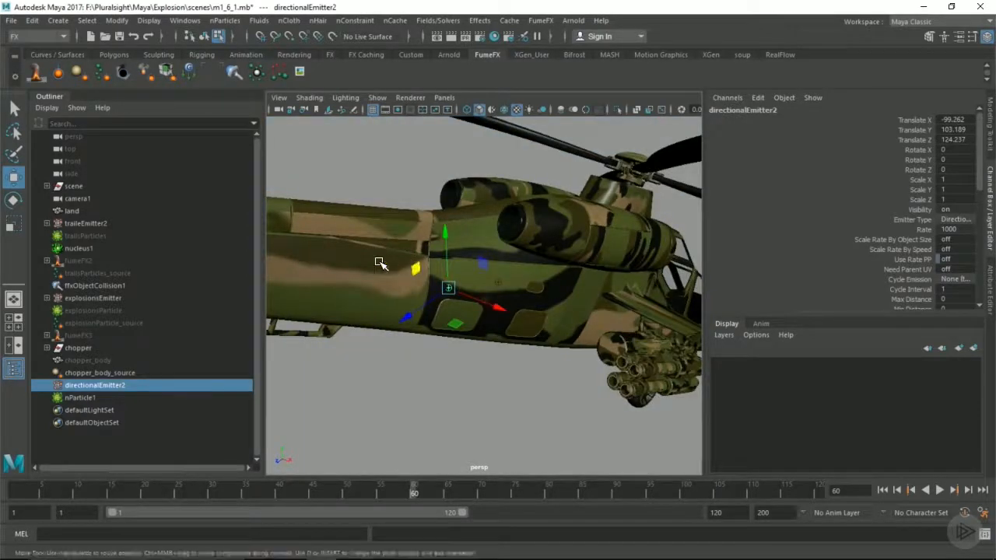
Parent-constrain directionalEmitter2 to the helicopter body mesh
key("d")
left_click(374, 280)
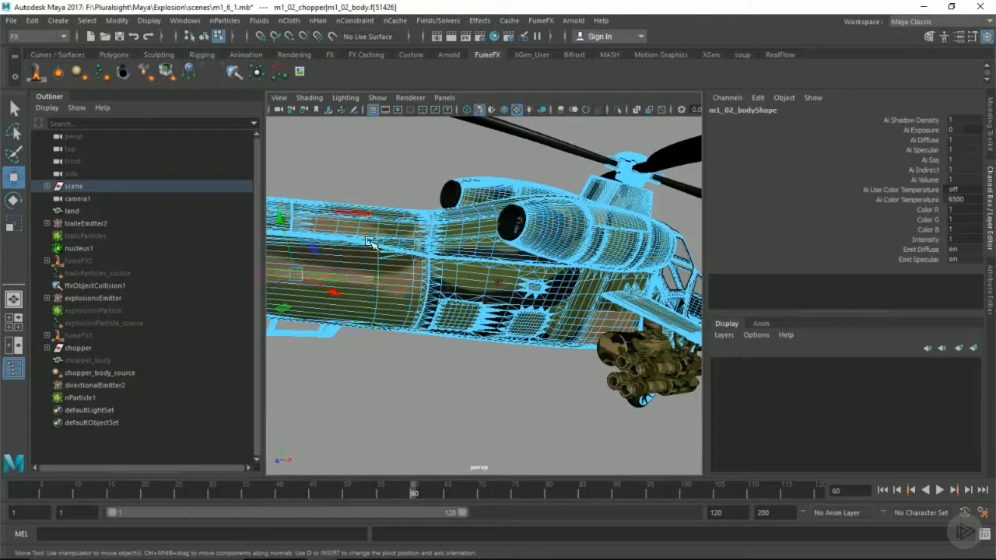
left_click(100, 385)
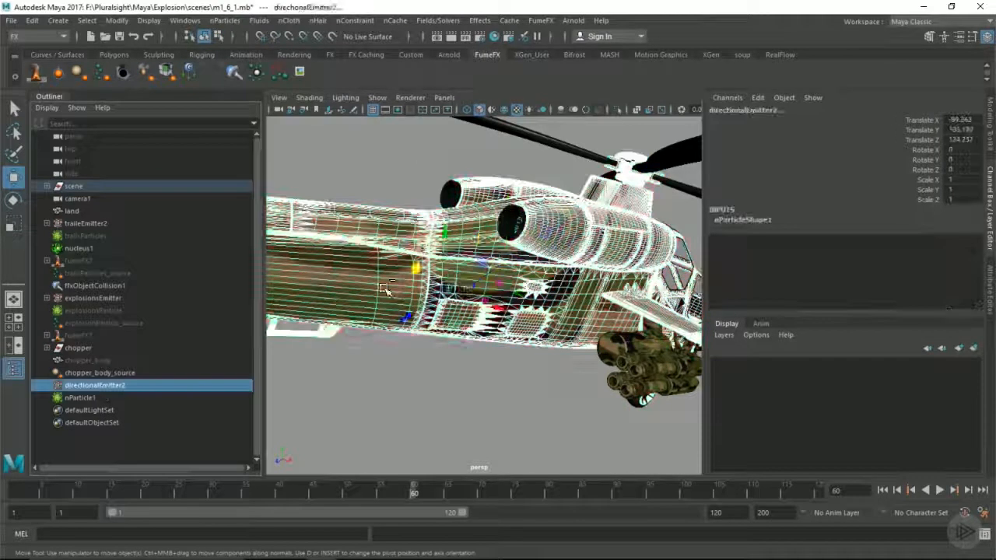
key("space")
left_click(408, 336)
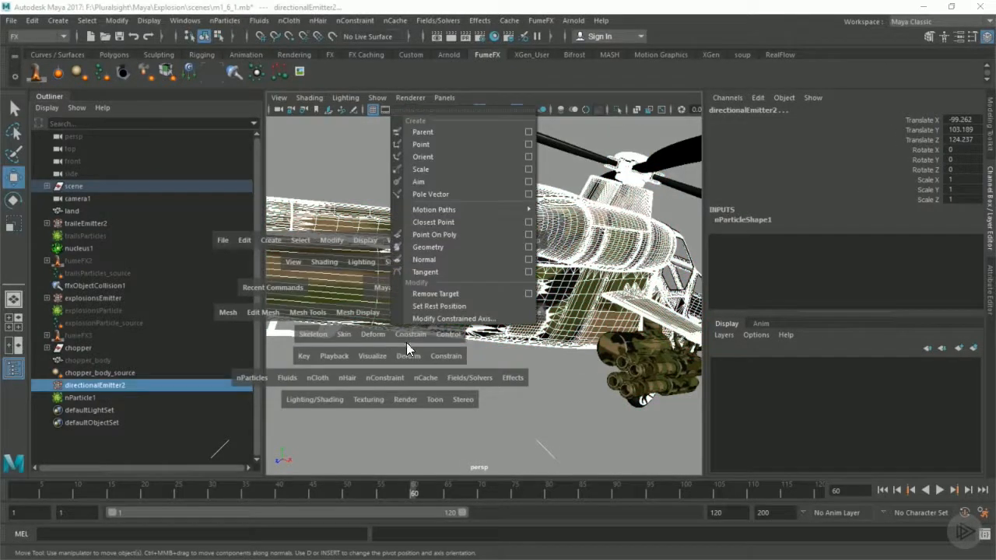
left_click(431, 132)
left_click_drag(502, 336, 259, 315, "alt")
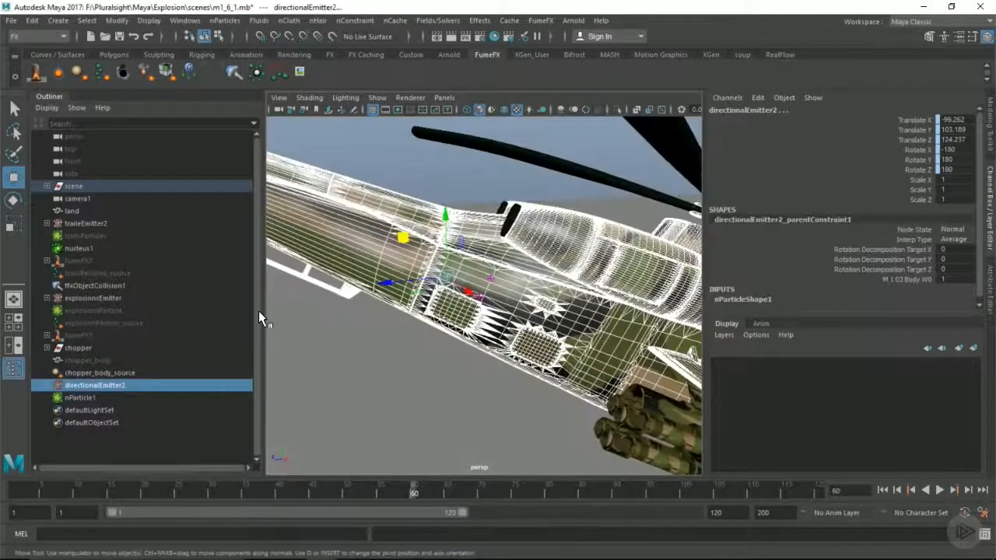
Set the Inherit Factor of nParticle1 to 2
left_click(81, 397)
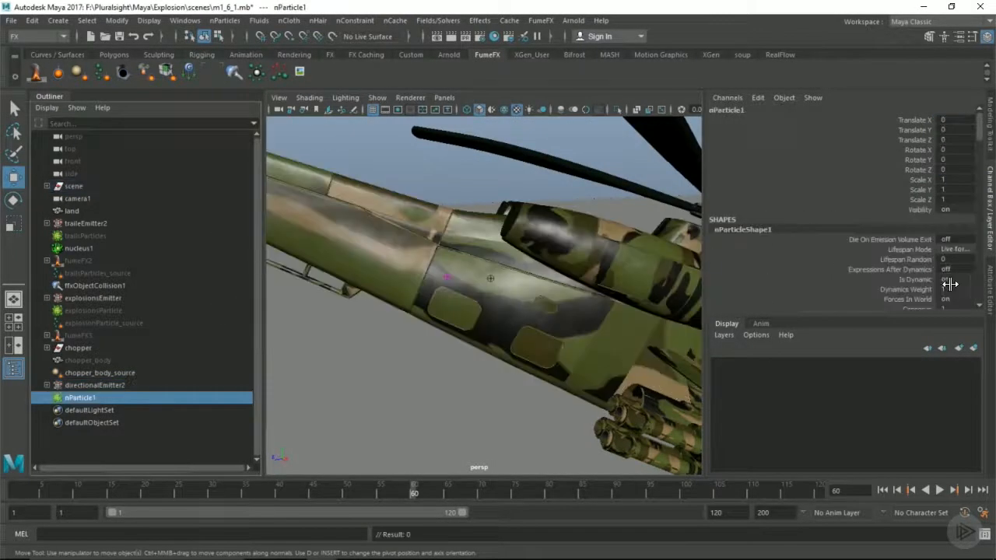
scroll(952, 282, "down", 1)
scroll(572, 263, "down", 6)
left_click_drag(562, 262, 544, 249, "alt")
scroll(910, 285, "down", 4)
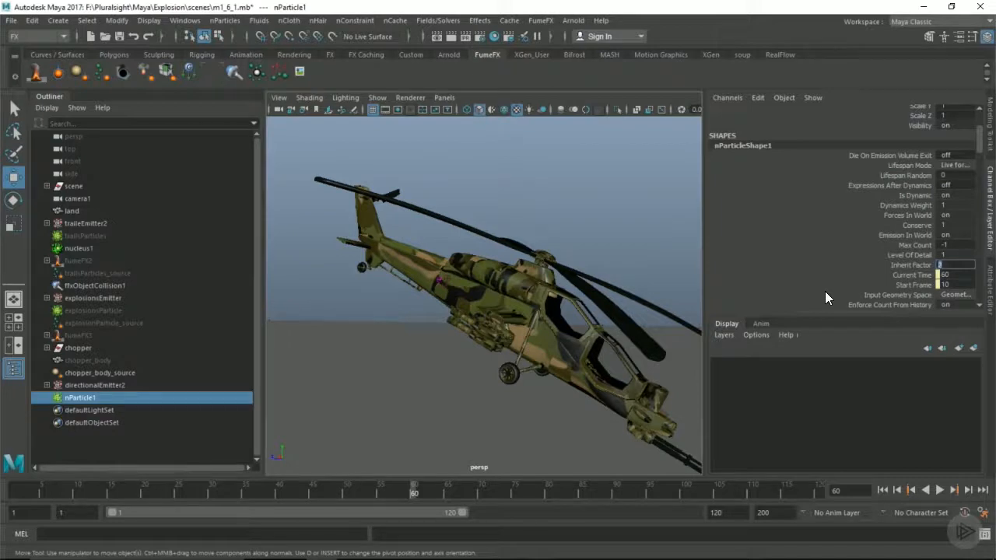
type("2")
key("Return")
Set the nParticle1 lifespan mode to Random range, with a lifespan of 0.15 and a lifespan random of 0.025
left_click_drag(556, 300, 474, 278, "alt")
right_click_drag(474, 278, 487, 306, "alt")
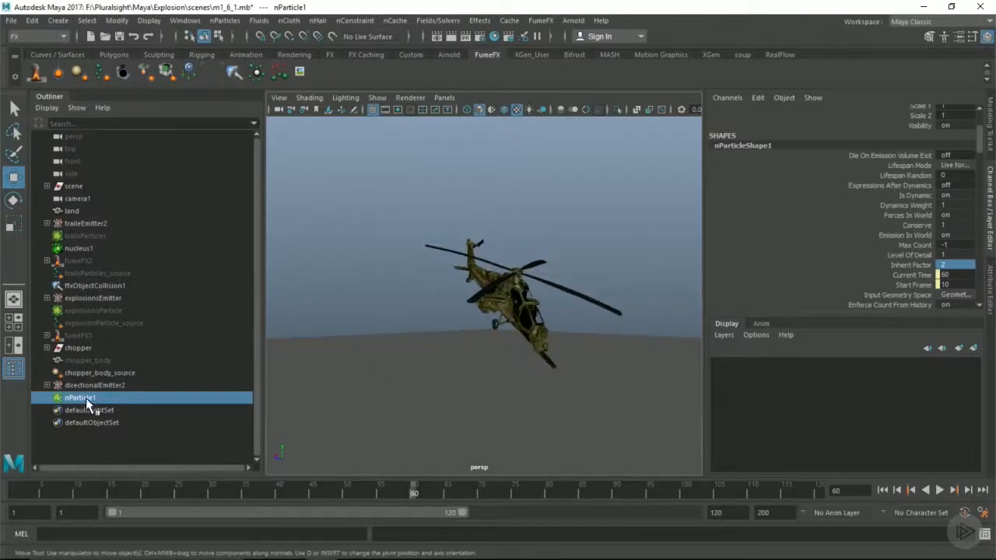
left_click(991, 286)
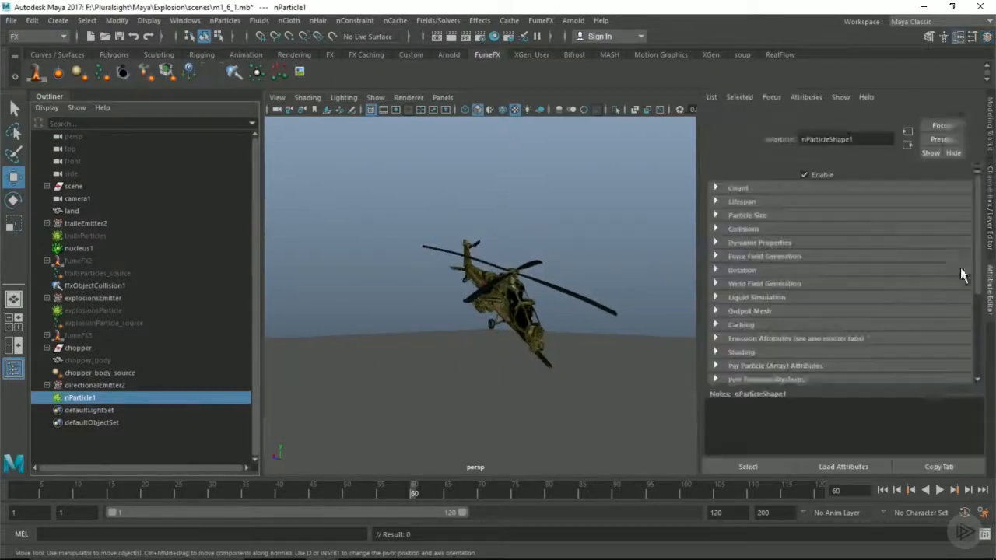
left_click(737, 212)
left_click(833, 225)
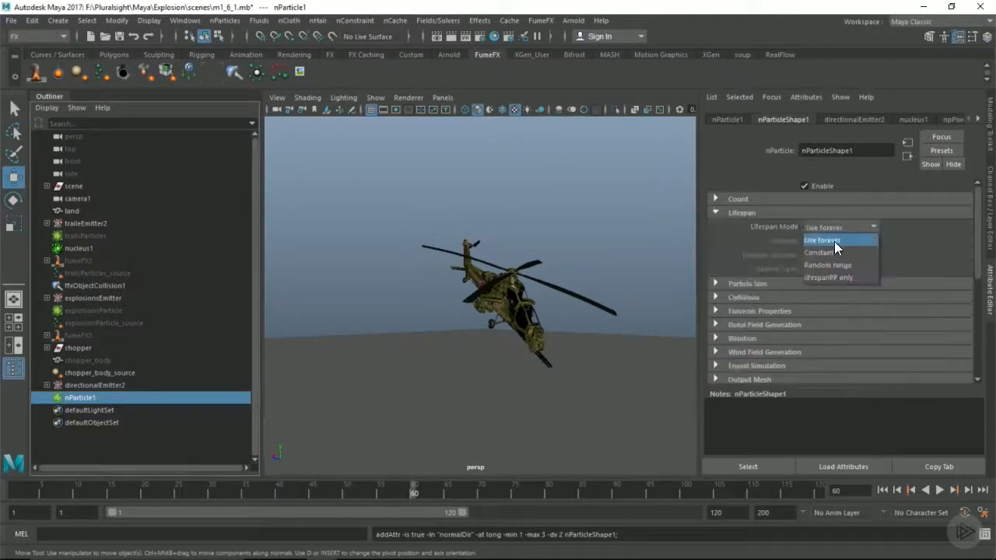
left_click(828, 263)
left_click_drag(825, 242, 803, 241)
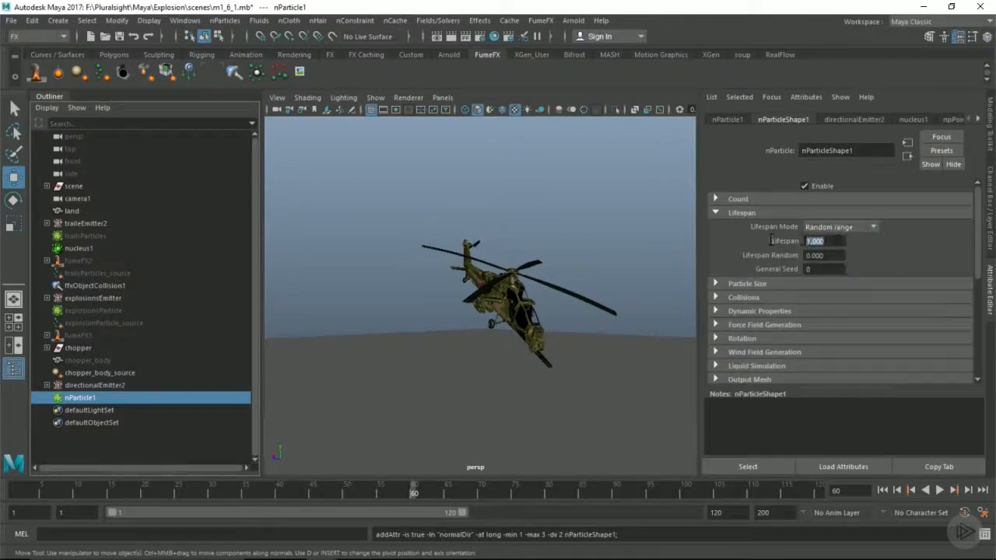
type("0.15")
key("Tab")
type("0.025")
key("Tab")
left_click_drag(503, 260, 500, 262, "alt")
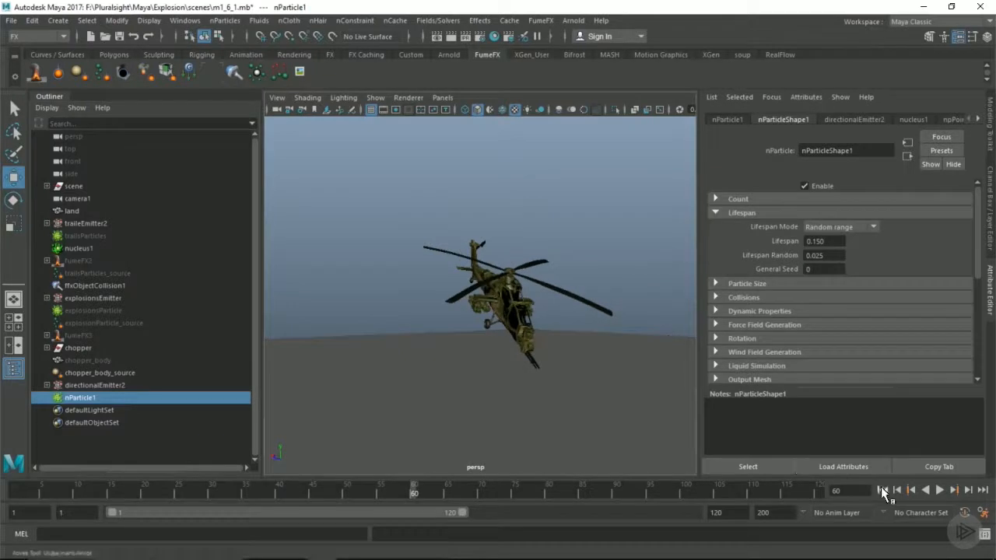
Play the simulation from the start and examine the particles emitted from the flying helicopter from several angles
left_click(882, 490)
left_click(937, 490)
left_click(937, 490)
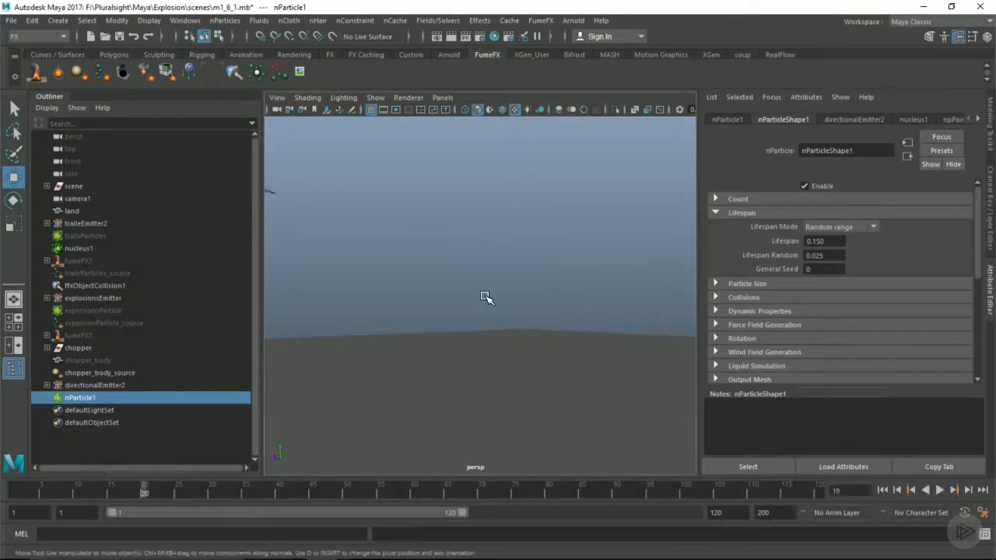
left_click_drag(428, 270, 498, 291, "alt")
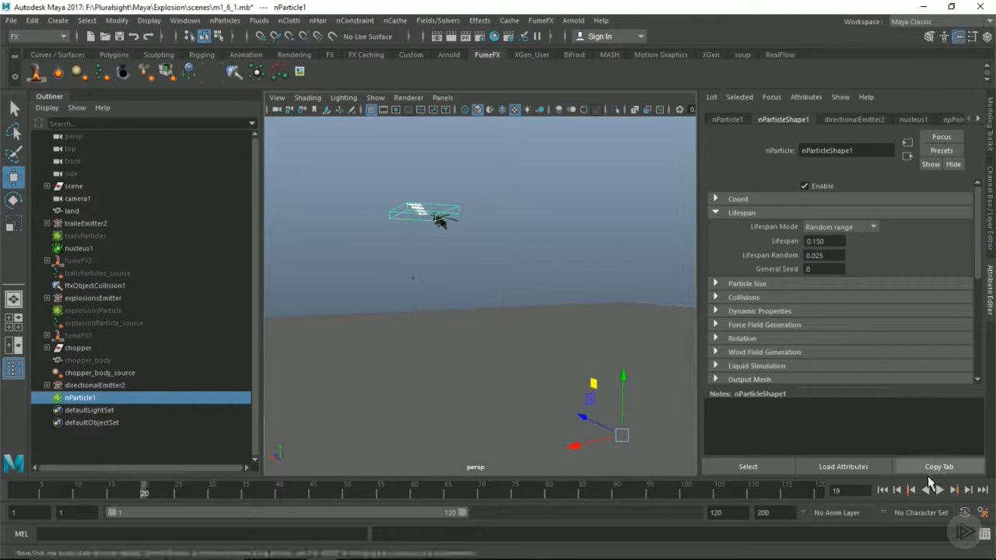
left_click(939, 490)
left_click_drag(551, 282, 589, 340, "alt")
middle_click_drag(335, 263, 442, 285, "alt")
right_click_drag(443, 285, 728, 294, "alt")
left_click_drag(509, 266, 553, 272, "alt")
middle_click_drag(484, 260, 441, 285, "alt")
right_click_drag(543, 269, 615, 272, "alt")
mouse_move(530, 261)
middle_mouse_down("alt")
mouse_move(541, 262)
mouse_move(538, 276)
middle_mouse_up("alt")
left_click_drag(498, 336, 527, 311, "alt")
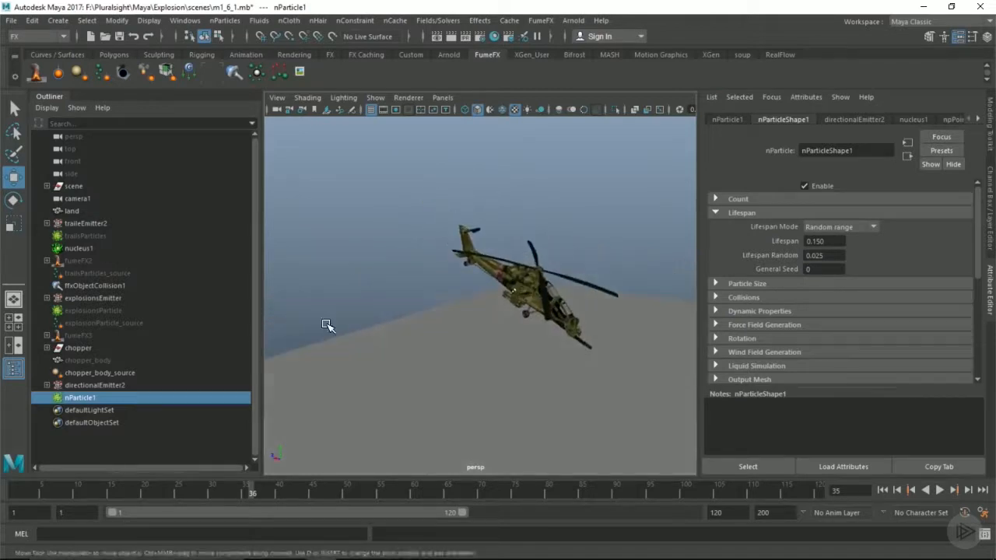
Set the particle render type of nParticle1 to Spheres in its shading attributes
scroll(780, 301, "down", 3)
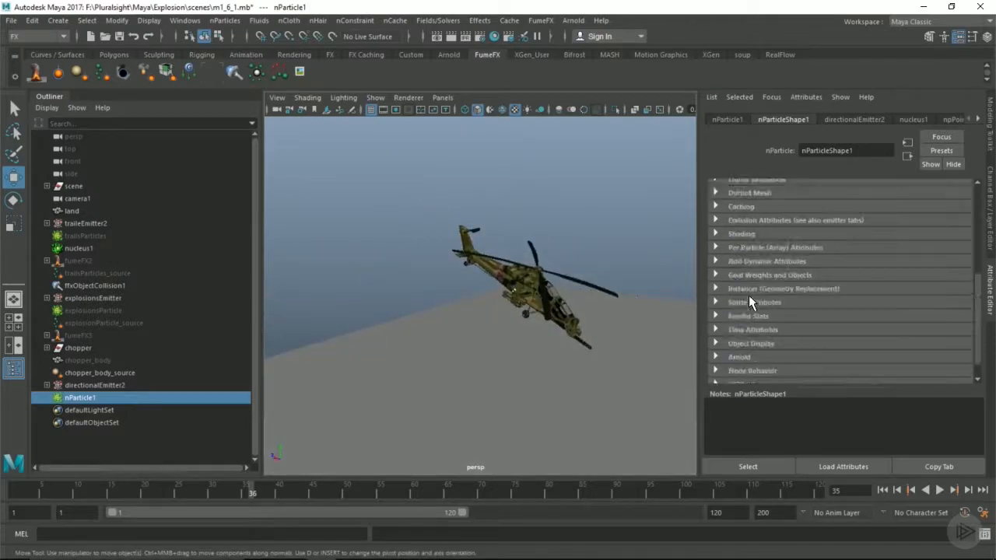
scroll(750, 303, "down", 2)
left_click(753, 218)
left_click(848, 225)
left_click(827, 289)
Scrub the animation to about frame 23 and frame the helicopter closely to inspect the emission area
key("alt+v")
left_click_drag(60, 493, 164, 493)
scroll(857, 259, "up", 5)
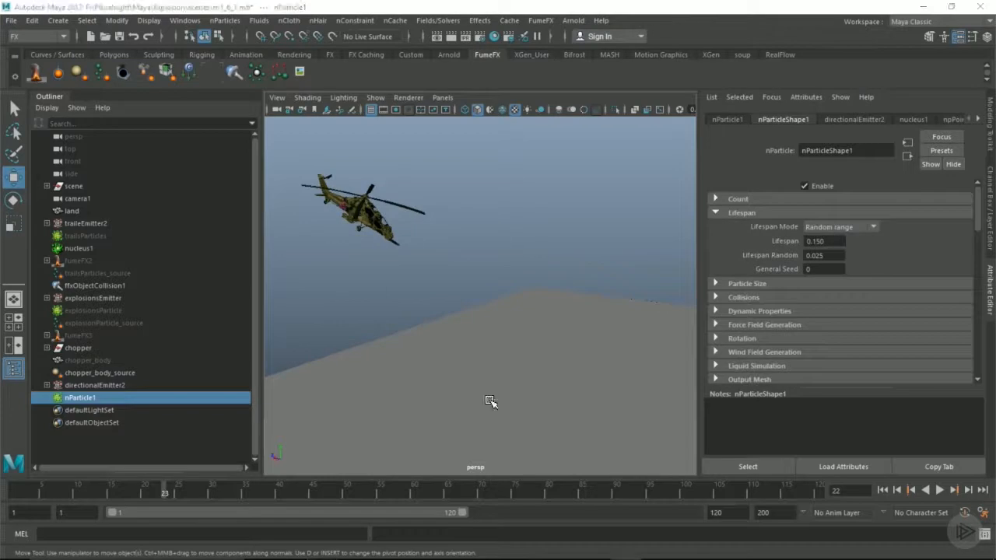
scroll(373, 259, "down", 5)
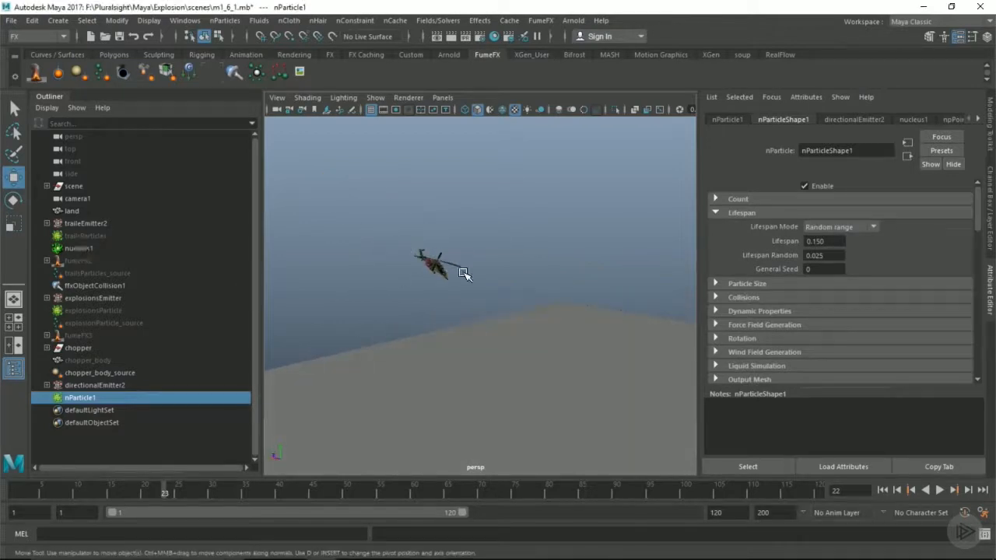
left_click(445, 273)
key("f")
middle_click_drag(466, 303, 577, 315, "alt")
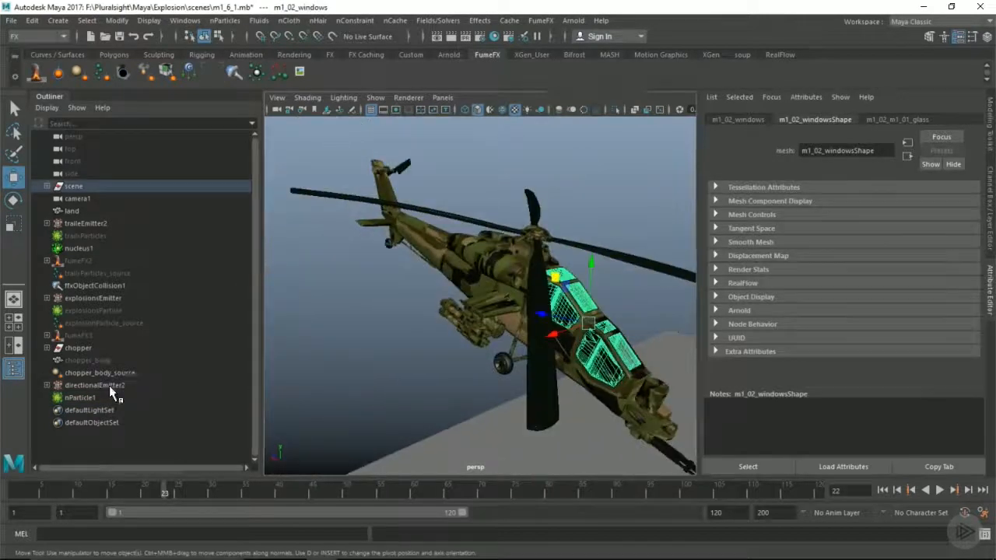
Select directionalEmitter2, replay the simulation from the start and set the emitter's Spread to 0.5
left_click(110, 386)
left_click_drag(404, 451, 344, 424, "alt")
left_click(884, 490)
left_click(939, 490)
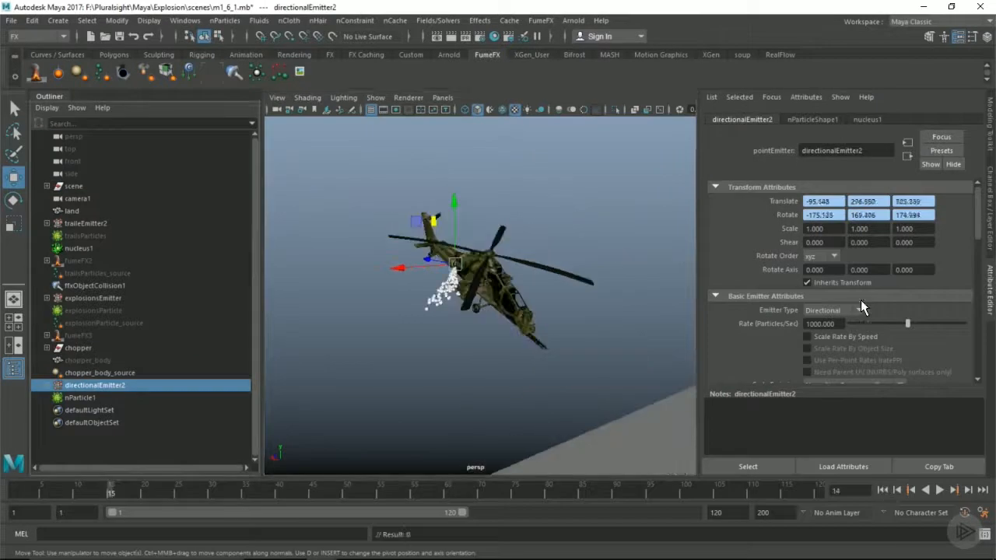
scroll(860, 299, "down", 2)
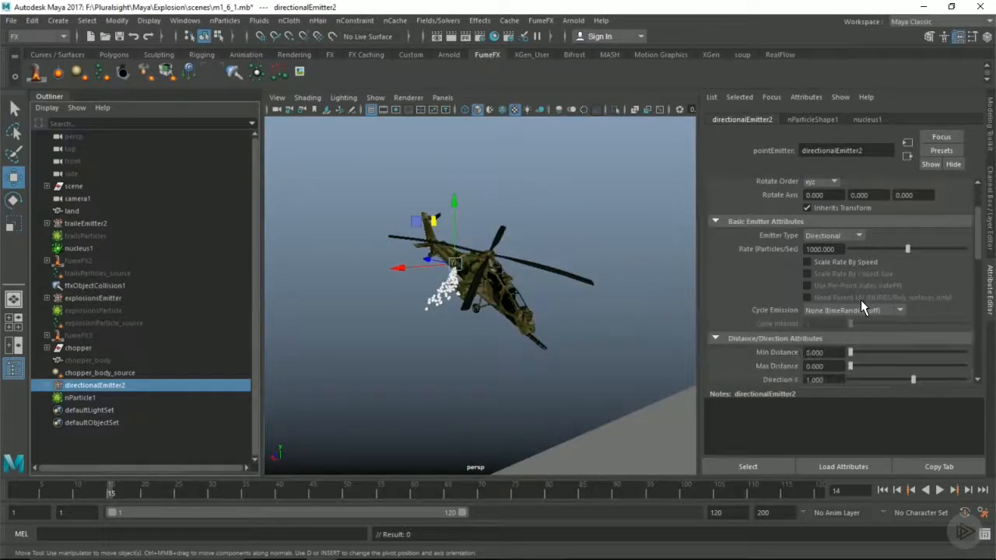
scroll(824, 341, "down", 2)
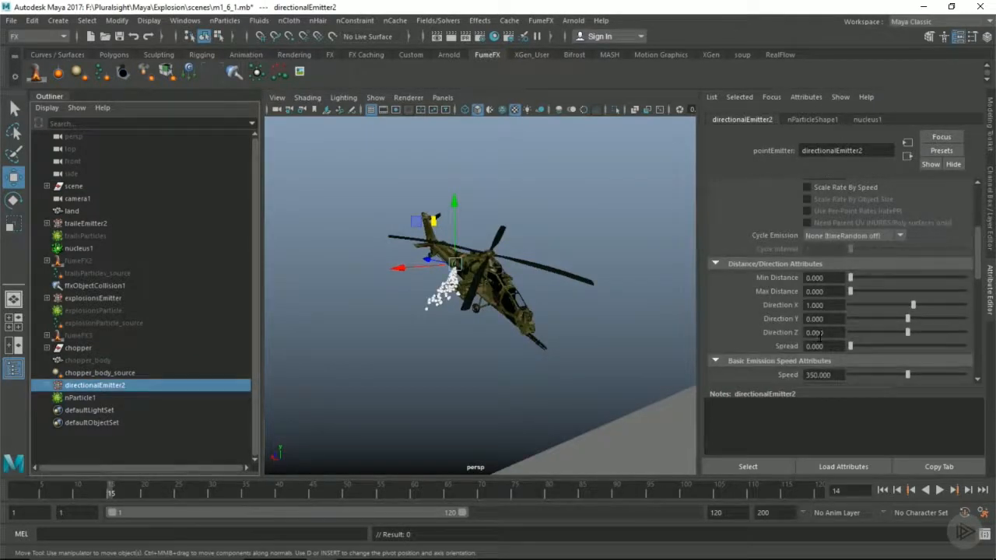
type("0.5")
key("Return")
Replay the simulation from the start and examine the spread and direction of the particles around the helicopter
left_click_drag(534, 296, 498, 284, "alt")
middle_click_drag(497, 285, 470, 272, "alt")
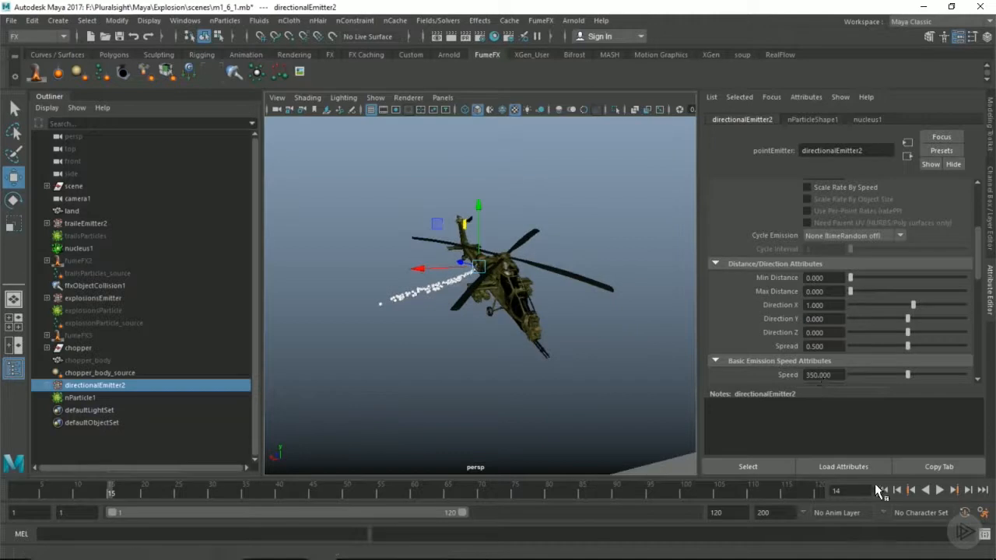
left_click(882, 489)
left_click(939, 490)
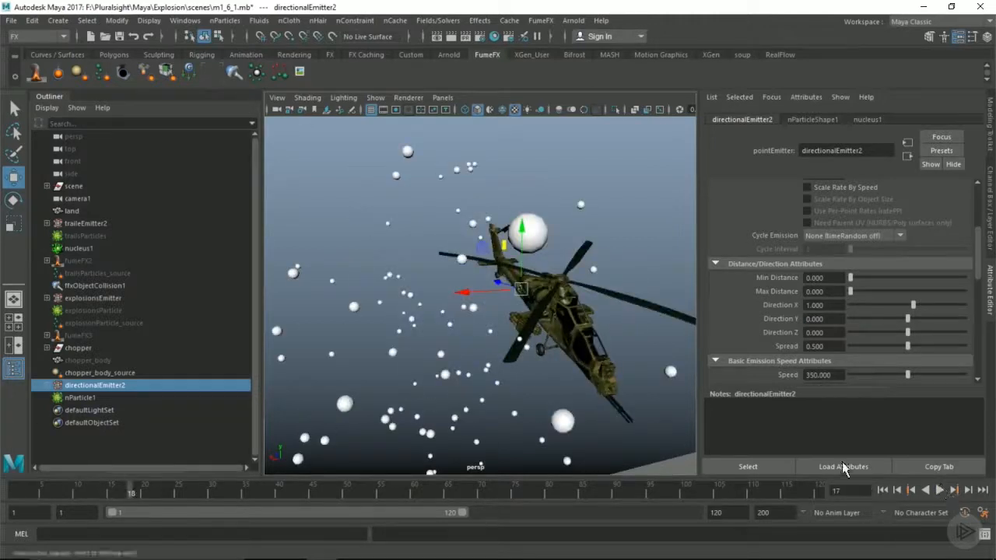
left_click_drag(441, 296, 391, 305, "alt")
right_click_drag(391, 305, 696, 305, "alt")
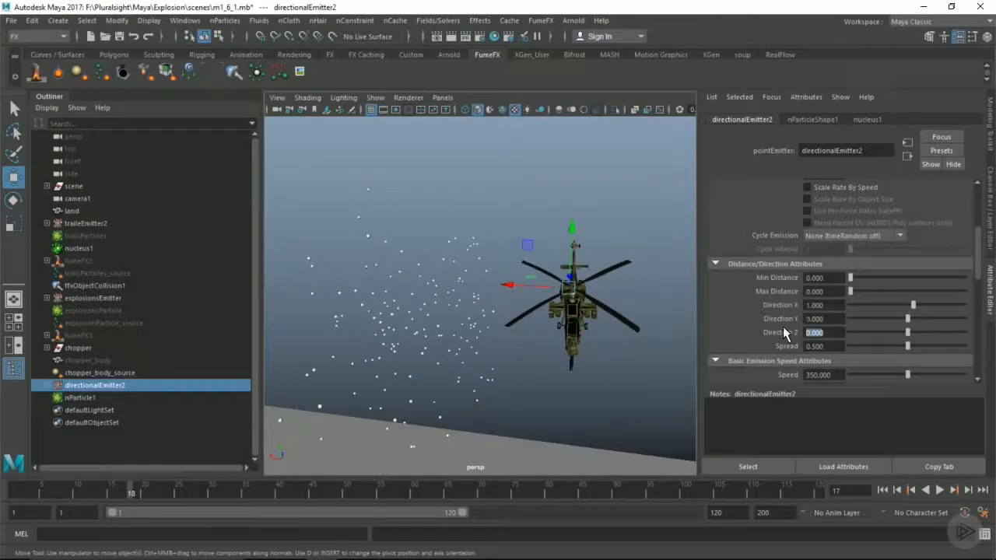
Set the emitter's Direction Z to 1 and replay the simulation from the start to check the emission direction
type("1")
key("Return")
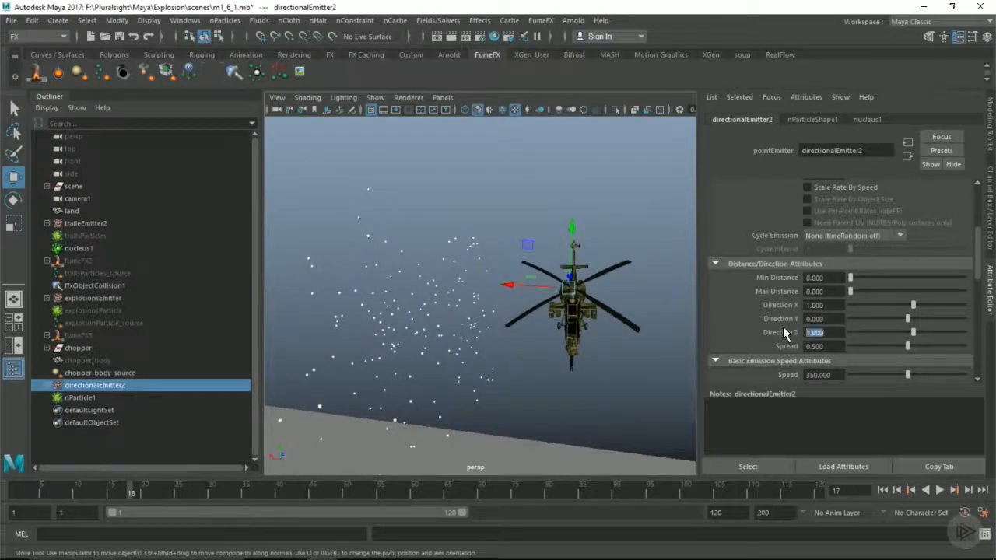
left_click(883, 490)
left_click(940, 490)
left_click(939, 490)
left_click_drag(645, 365, 575, 326, "alt")
left_click(969, 491)
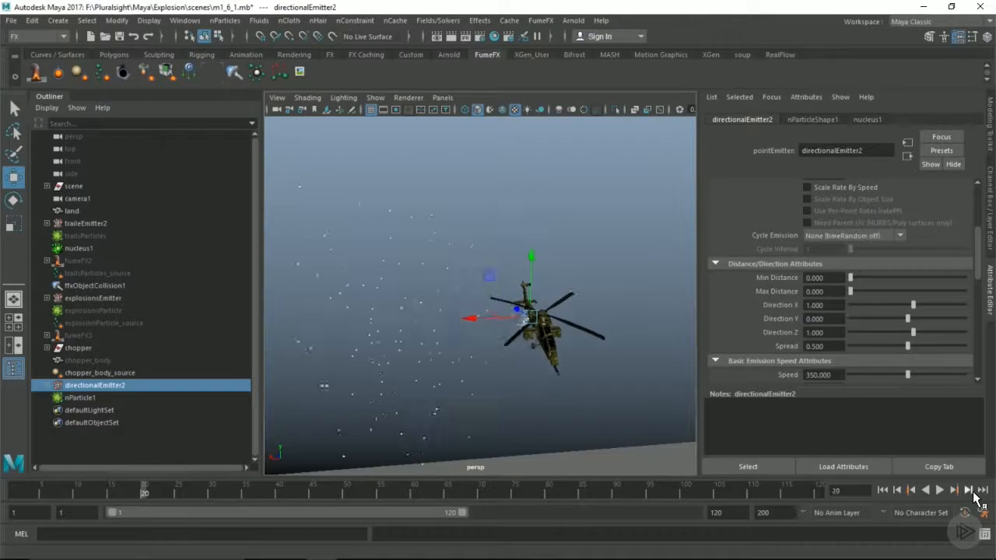
Step the simulation forward, and replay it from the start to check how the particles leave the helicopter
left_click(969, 491)
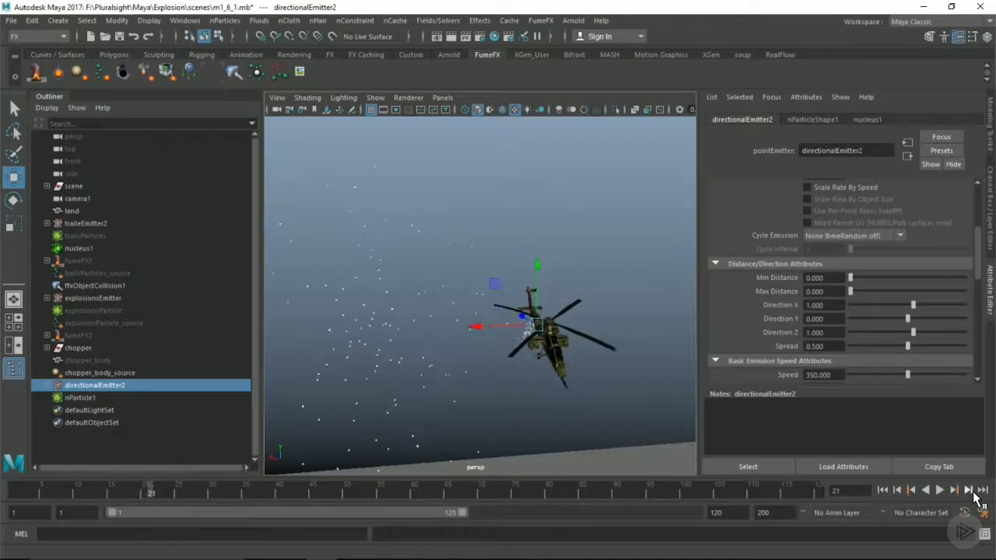
left_click(889, 491)
key("alt+v")
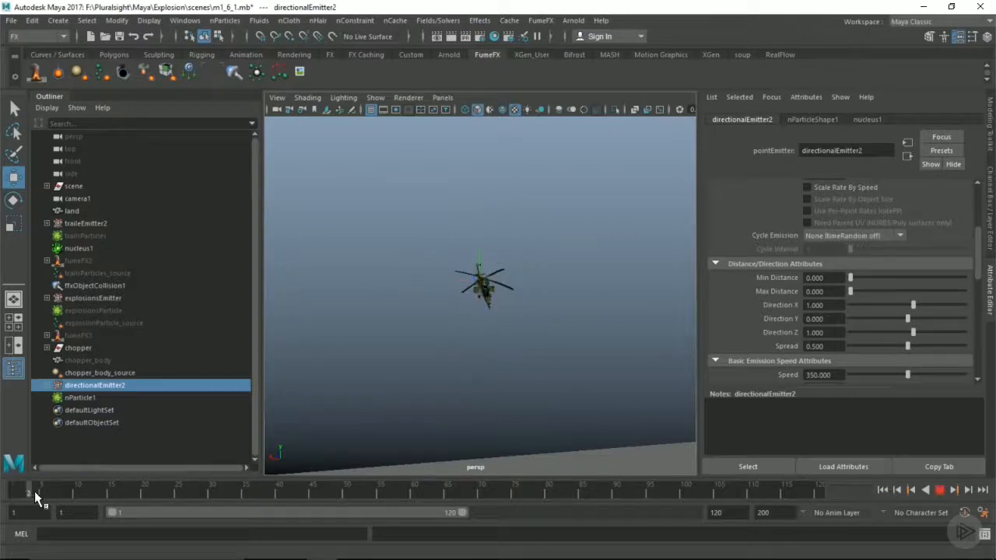
Key directionalEmitter2's Rate (Particles/Sec) at its value of 1000 on frame 12
left_click(87, 491)
scroll(777, 315, "up", 5)
right_click(832, 325)
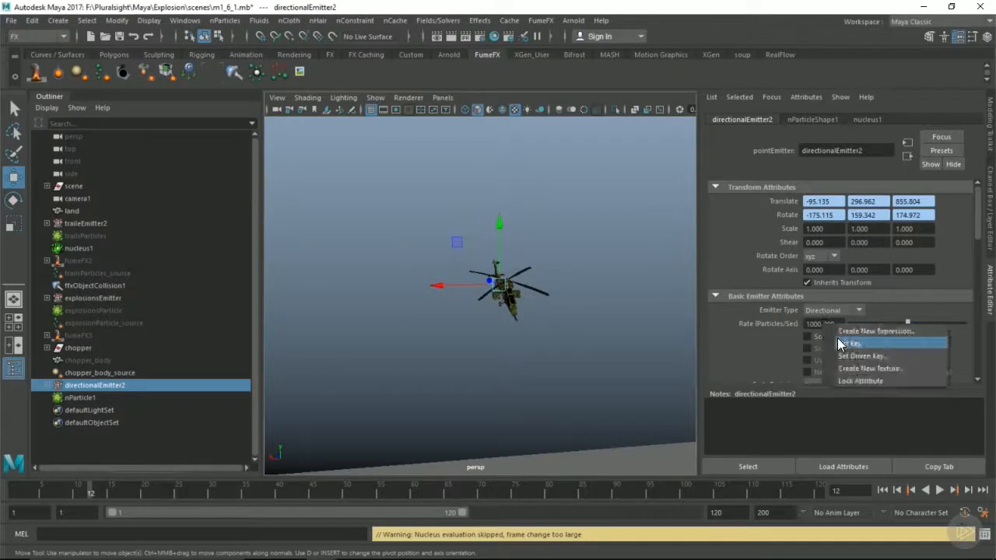
left_click(842, 344)
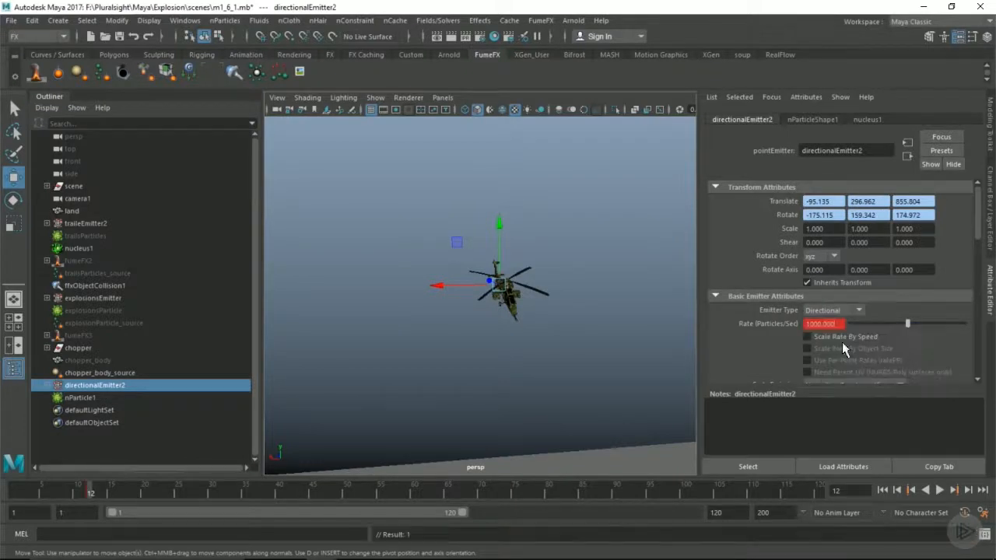
Set directionalEmitter2's Rate (Particles/Sec) to 0 and key it on frame 13
left_click(94, 491)
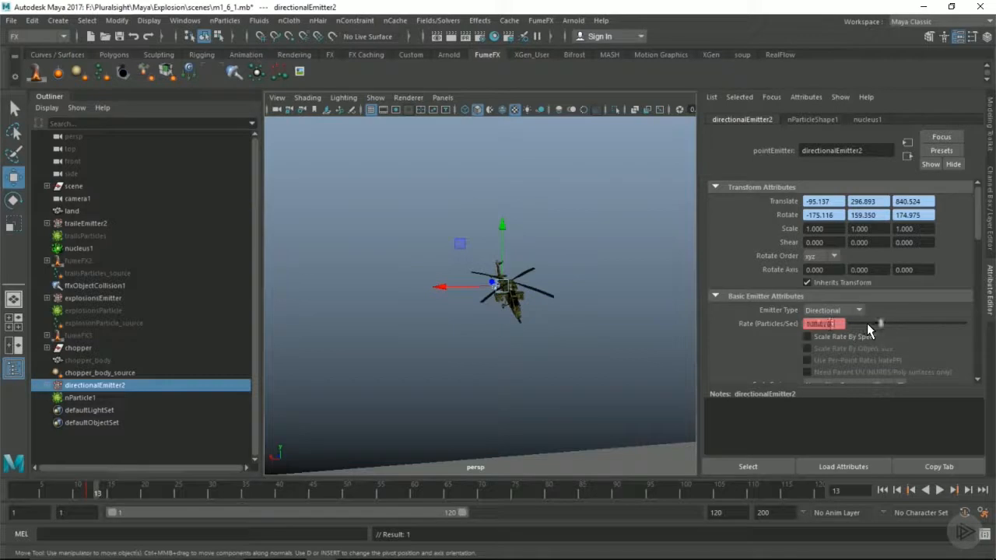
right_click(829, 324)
left_click(842, 344)
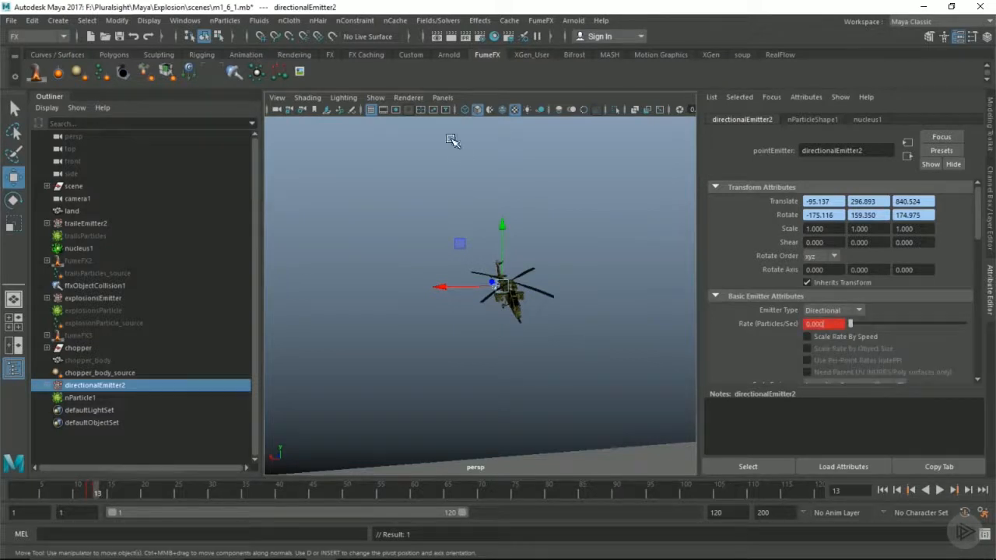
Rename nParticle1 as directionalParticles
double_click(89, 396)
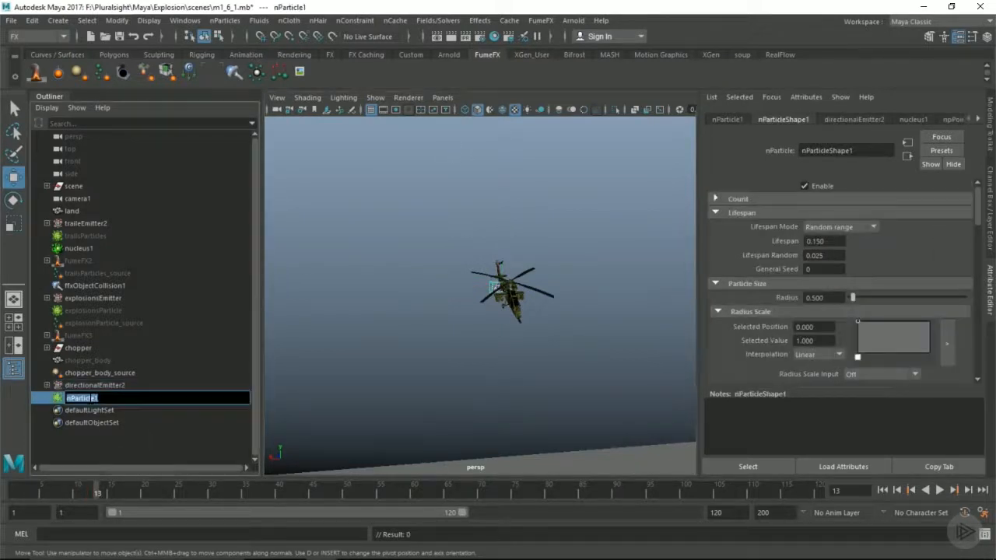
type("directionalParticles")
key("Return")
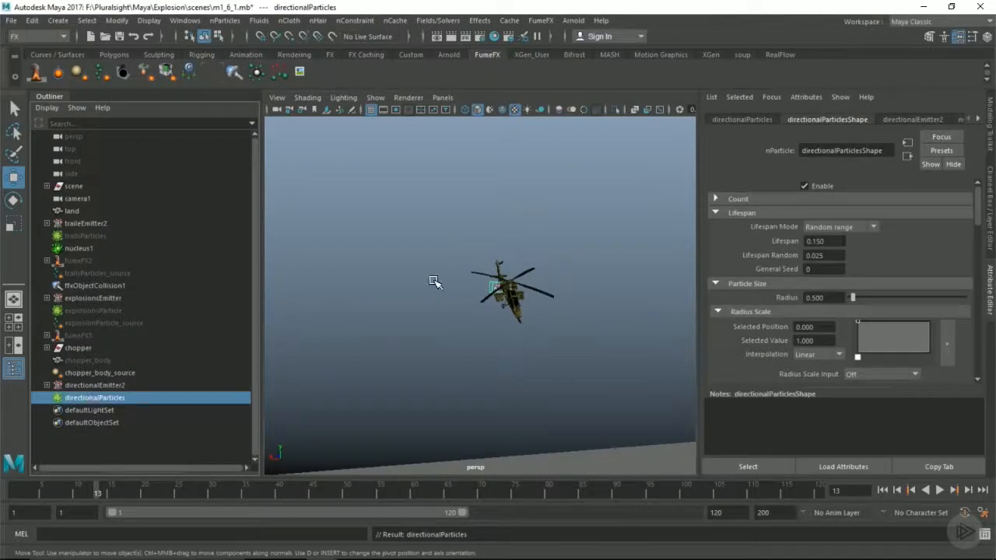
Unhide explosionsParticle and delete its existing nCache
left_click_drag(441, 284, 448, 285, "alt")
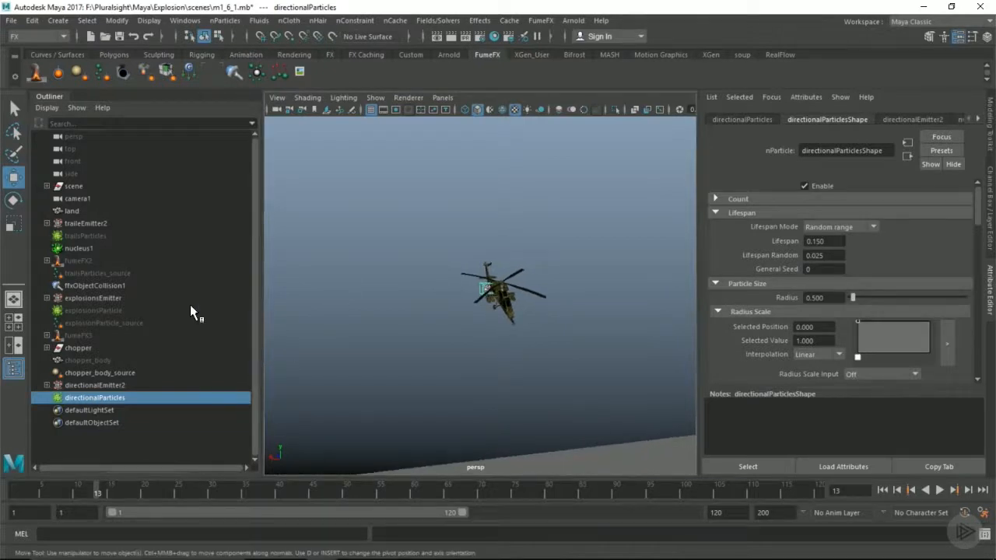
left_click(87, 309)
key("shift+h")
right_click_drag(442, 321, 505, 217)
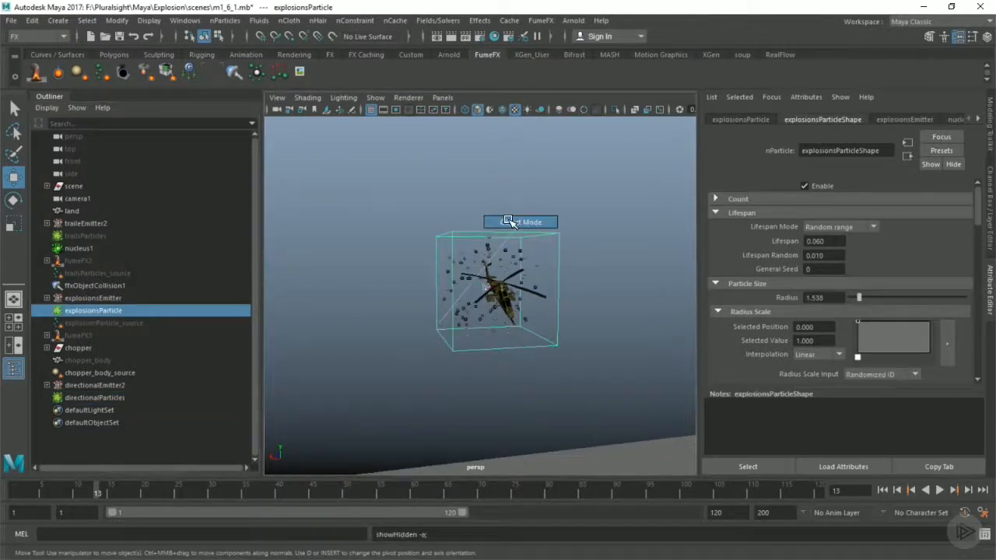
left_click(394, 20)
left_click(422, 148)
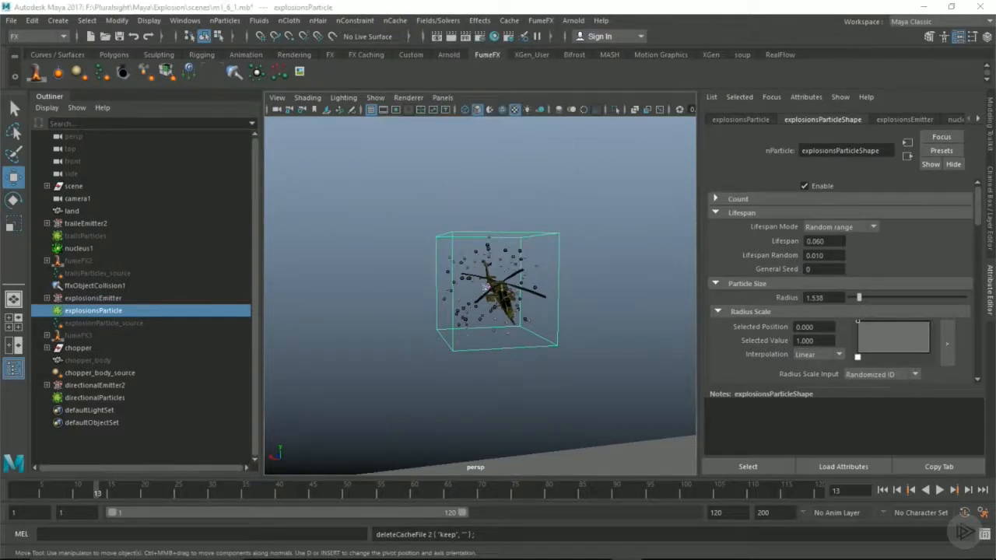
Set the Inherit Factor of explosionsParticle to 0.5
left_click(122, 299)
left_click(125, 310)
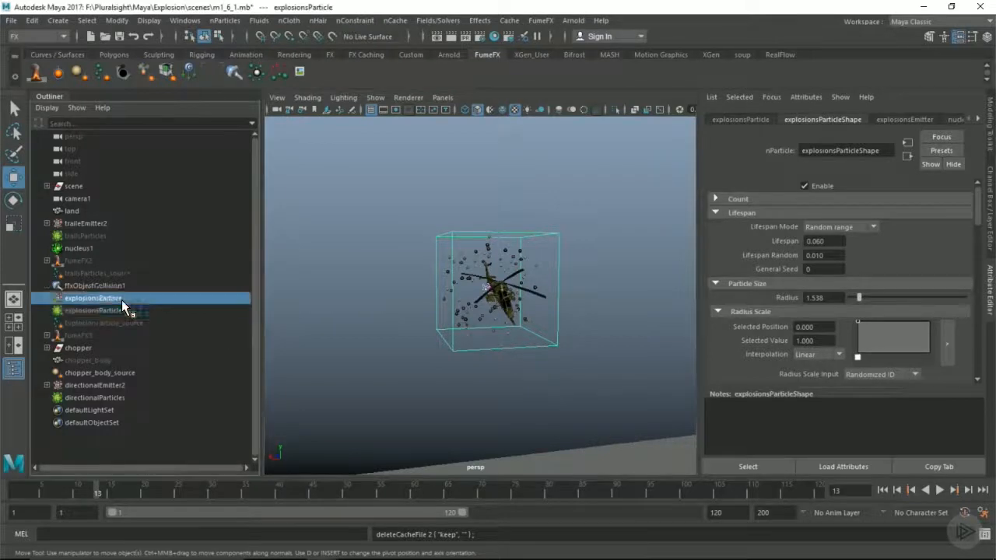
left_click_drag(509, 295, 572, 293, "alt")
left_click(989, 223)
double_click(956, 265)
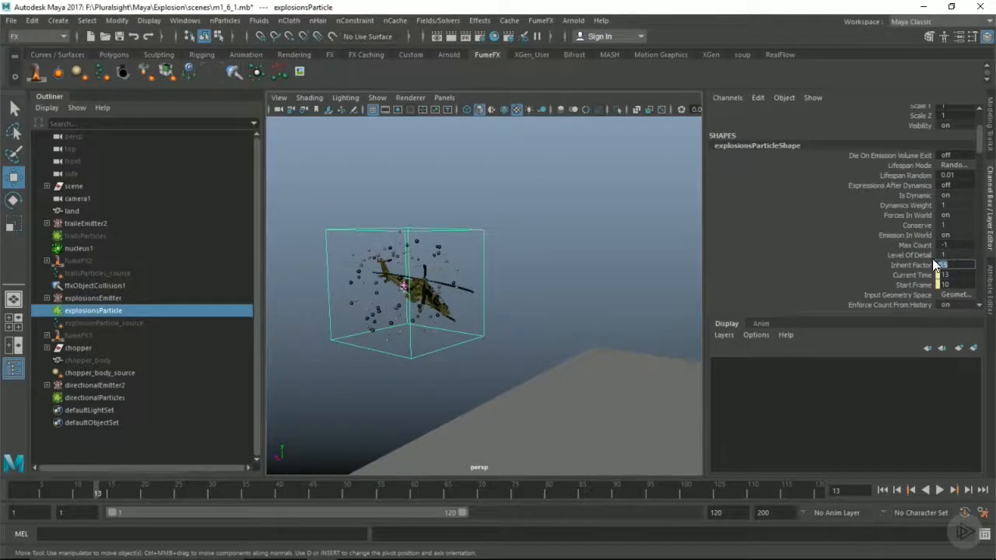
Create an nObject cache for explosionsParticle in the m1_6_1 folder over the Time Slider range, replacing the existing cache file
left_click(390, 20)
mouse_move(533, 53)
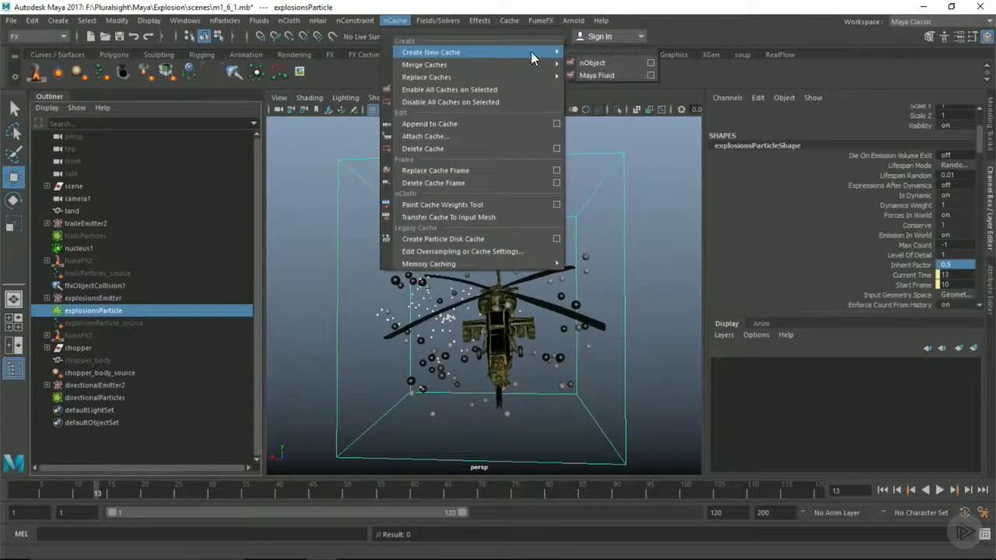
left_click(649, 64)
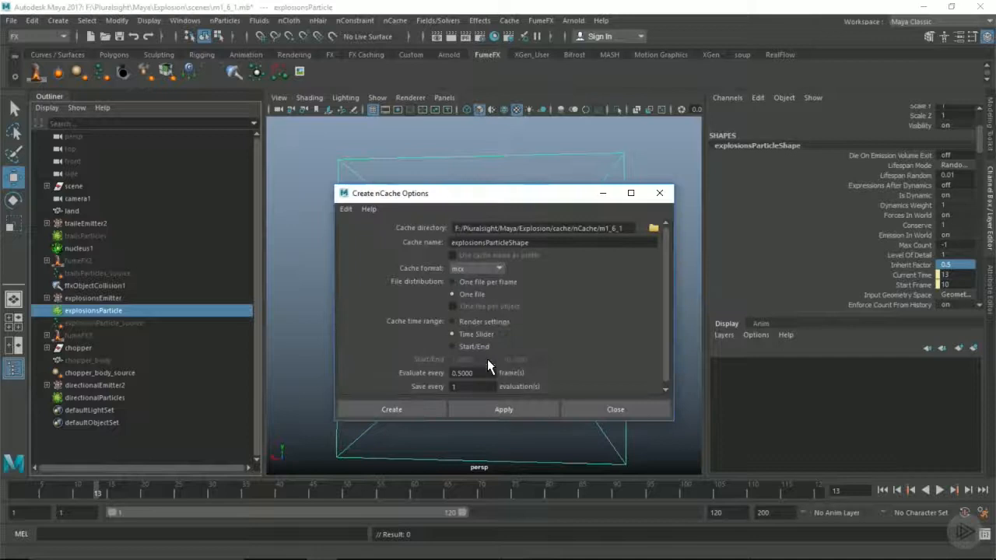
left_click(428, 408)
left_click(575, 293)
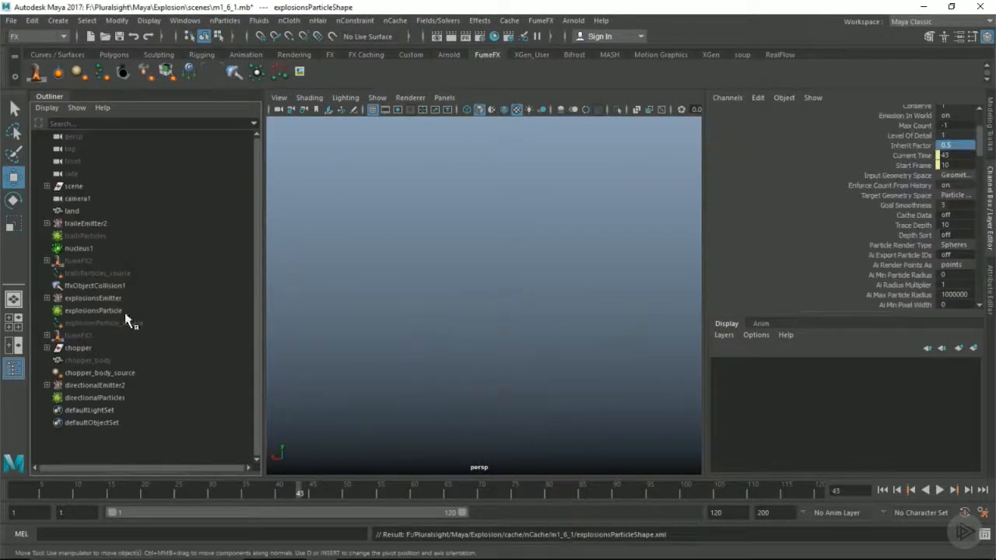
Create an nObject cache for directionalParticles in the m1_6_1 folder over the Time Slider range, replacing the existing cache file
left_click(88, 397)
left_click(397, 20)
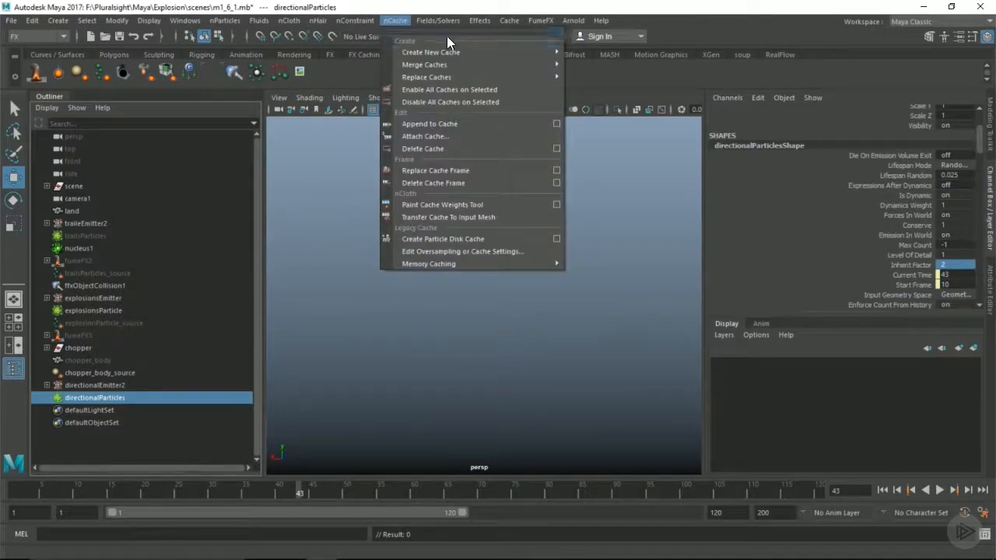
mouse_move(543, 55)
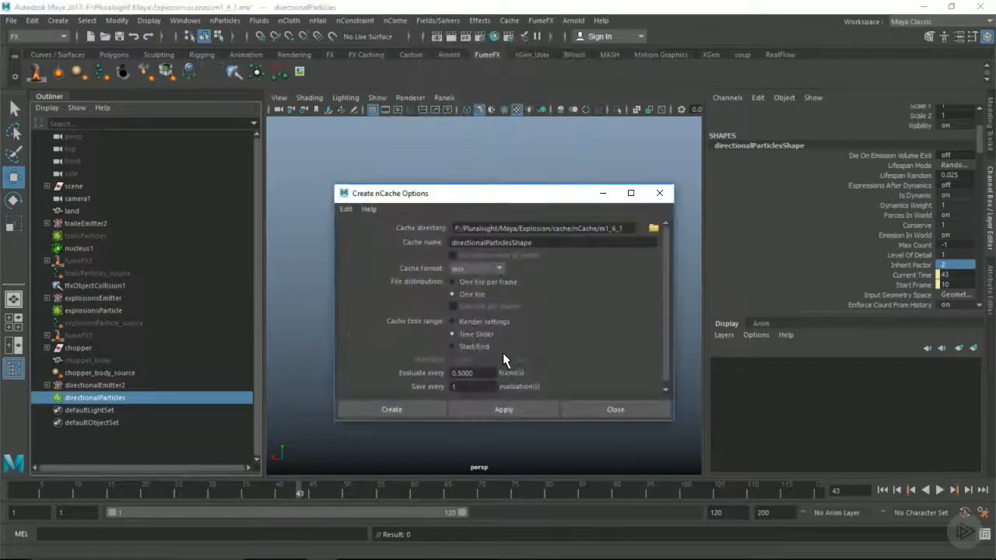
left_click(428, 404)
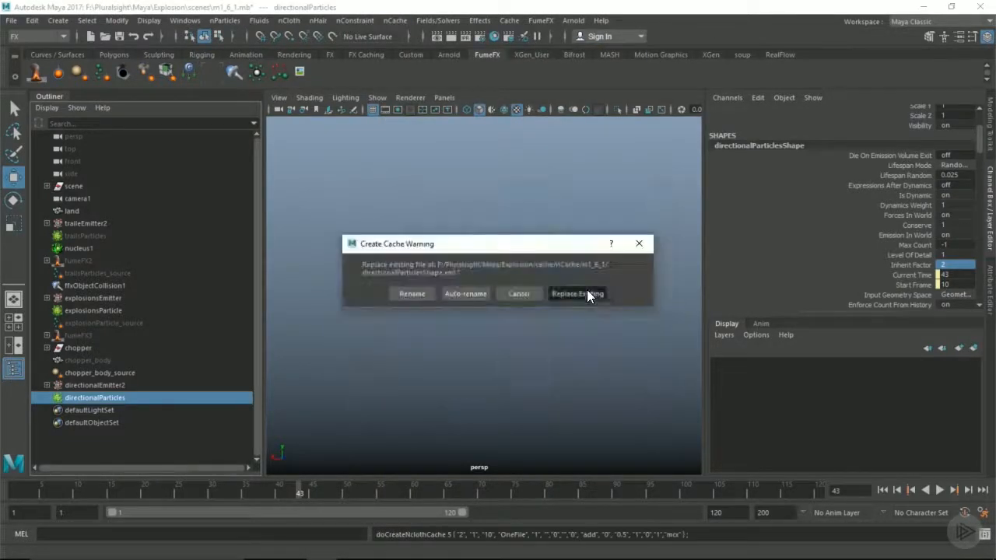
left_click(587, 294)
Scrub the cached animation to frame 12 and examine both particle sets around the helicopter
left_click_drag(186, 489, 90, 487)
left_click_drag(485, 344, 485, 309, "alt")
middle_click_drag(484, 309, 526, 314, "alt")
left_click_drag(527, 314, 486, 317, "alt")
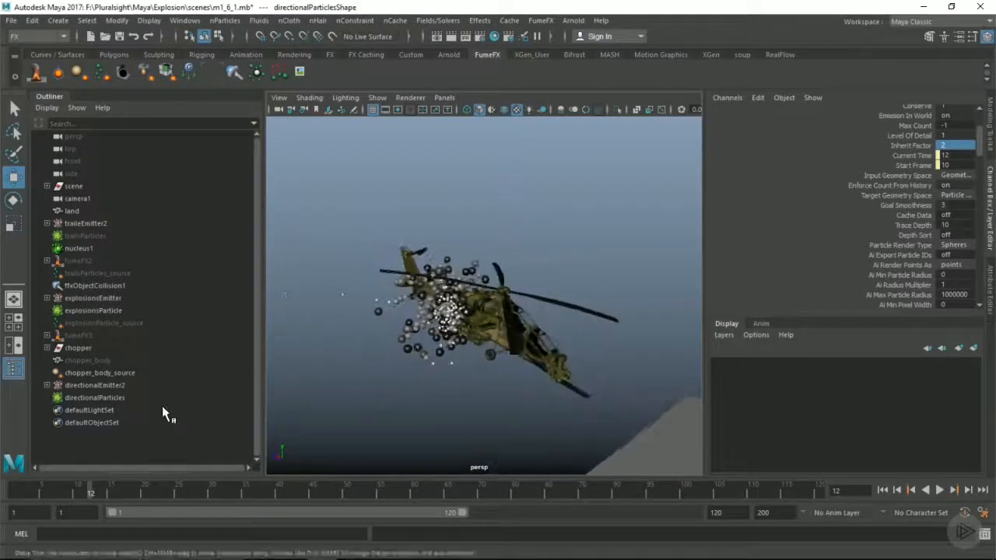
Create a FumeFX particle source from directionalParticles and rename it velocity
left_click(104, 398)
left_click(77, 71)
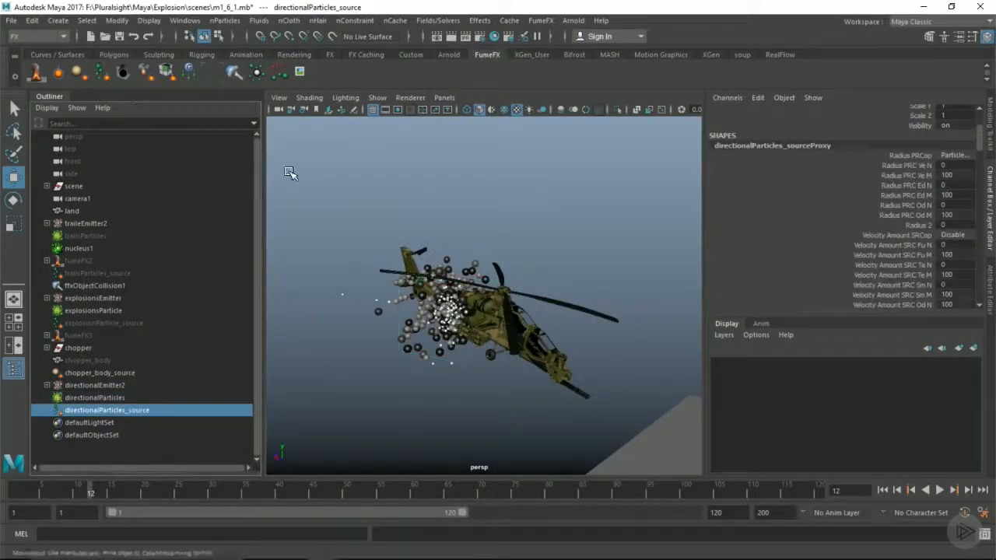
double_click(120, 408)
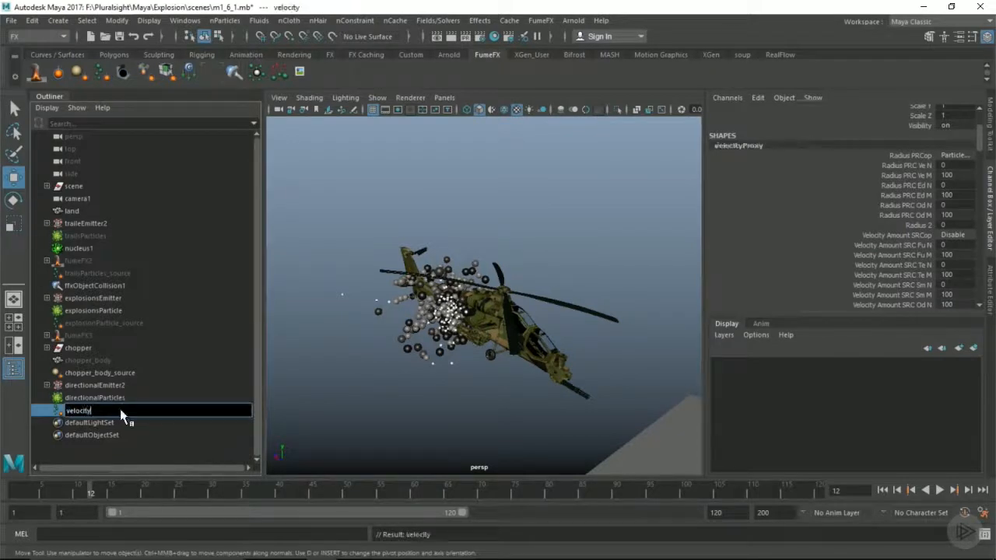
type("velocity")
key("Return")
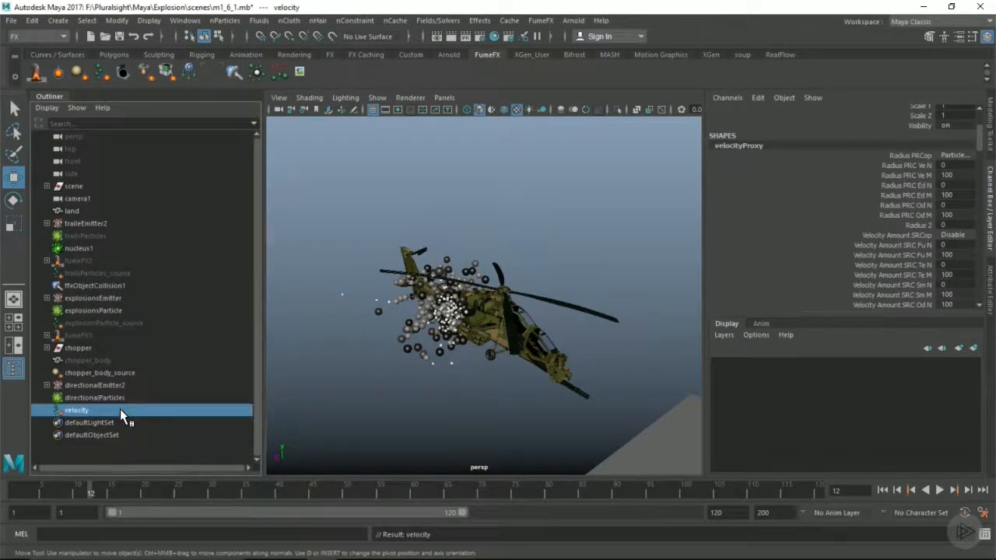
Enable Free Flow in the attributes of the velocity particle source
left_click(988, 272)
scroll(529, 283, "down", 4)
left_click_drag(506, 277, 576, 321, "alt")
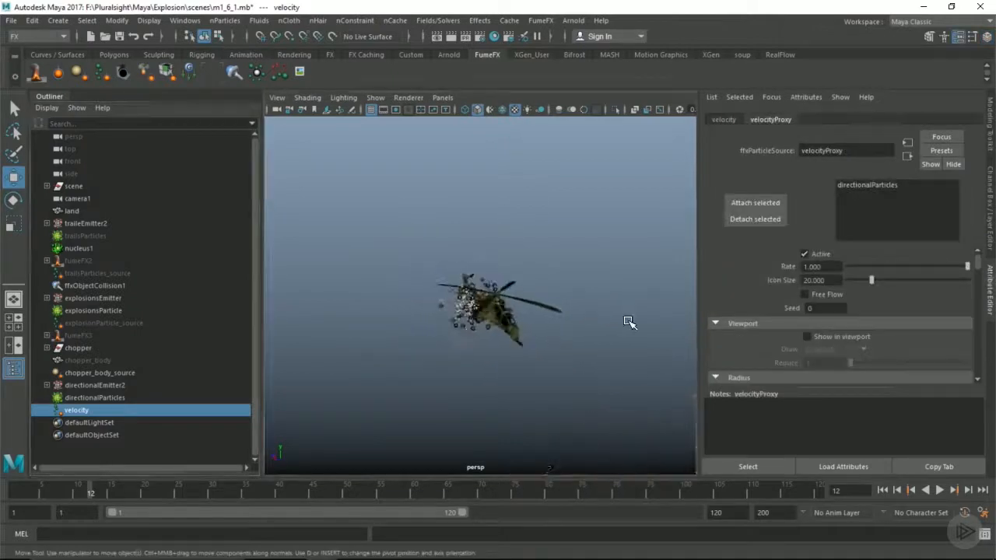
scroll(459, 298, "up", 3)
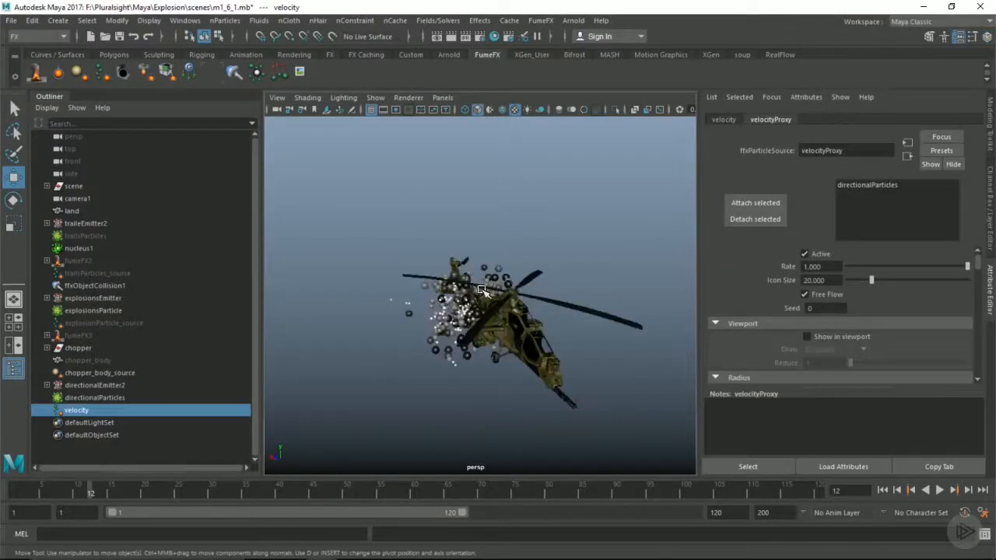
Go to frame 13 and set the velocity source's Fuel Type to Disabled
scroll(748, 318, "down", 3)
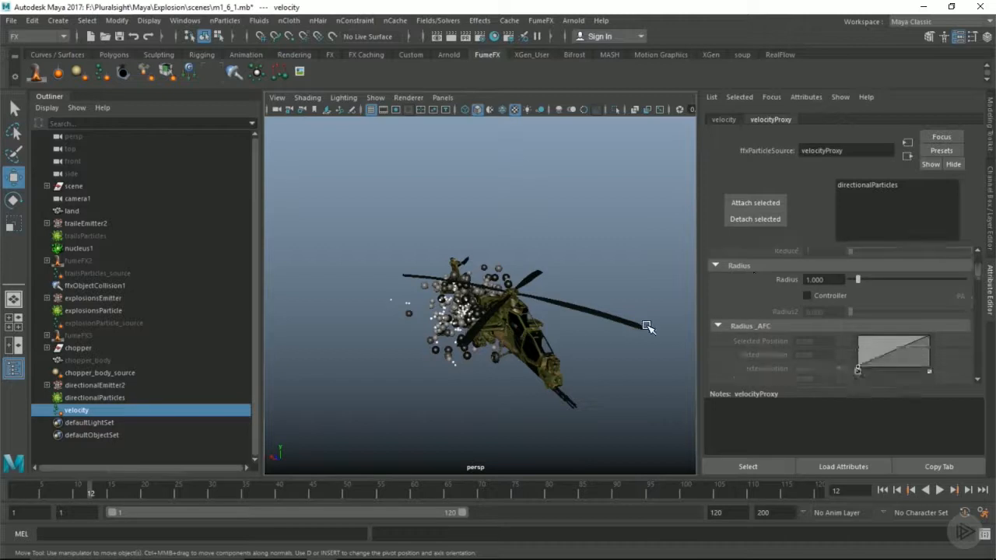
left_click(97, 490)
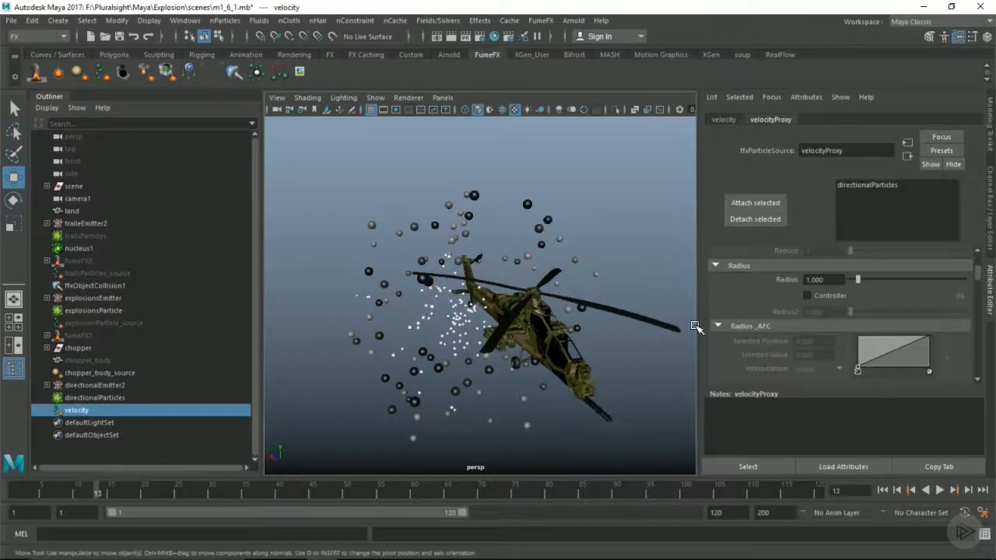
scroll(781, 319, "down", 2)
scroll(781, 318, "down", 5)
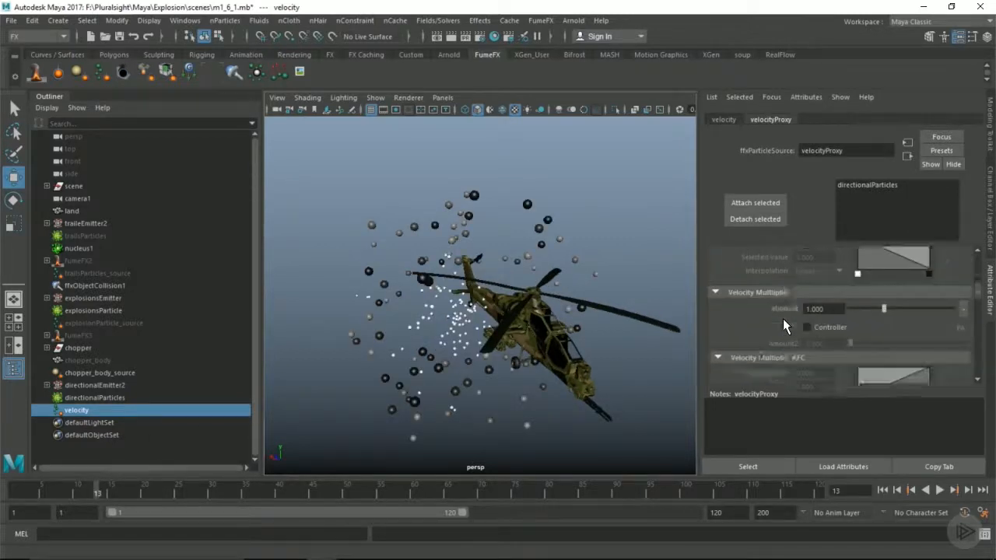
left_click(818, 338)
left_click(817, 343)
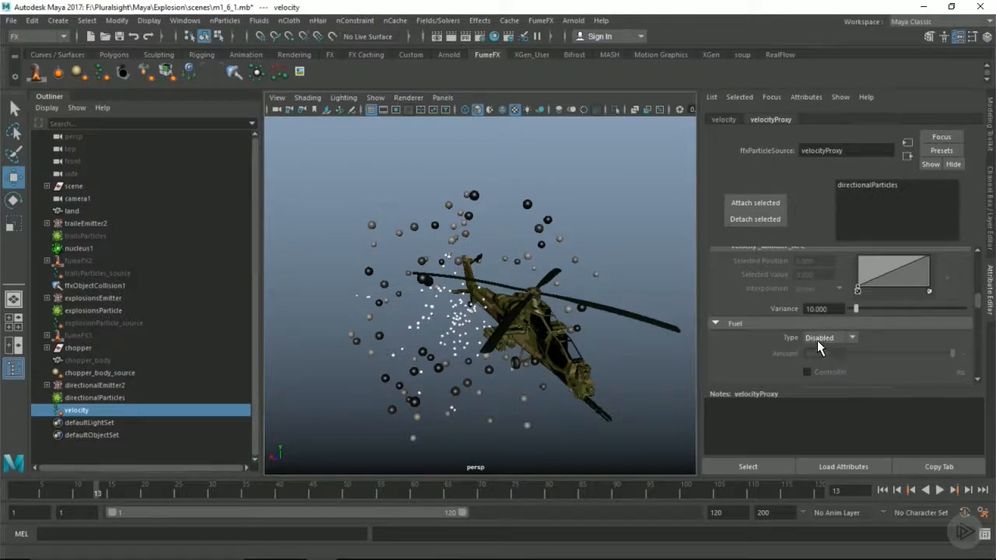
Set the Type to Disabled for the remaining emission channels that follow Fuel on the velocity source
scroll(815, 336, "down", 5)
left_click(820, 309)
left_click(822, 318)
scroll(823, 318, "down", 3)
scroll(823, 318, "down", 3)
left_click(821, 316)
left_click(822, 326)
scroll(822, 326, "down", 3)
scroll(821, 321, "down", 3)
left_click(820, 321)
left_click(819, 333)
Enable the Controller for the velocity source's Velocity Multiplier and set Amount2 to 0.5
scroll(827, 330, "down", 8)
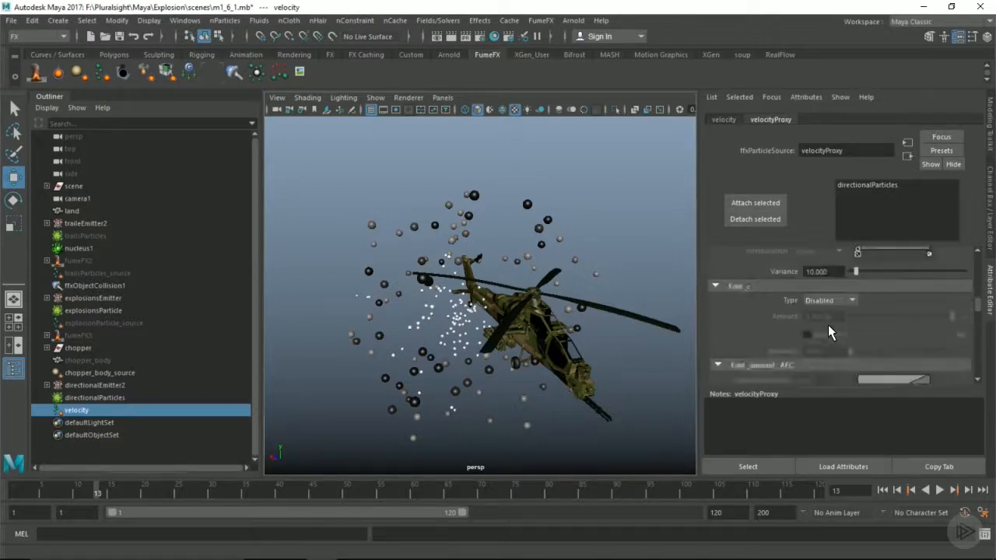
scroll(825, 324, "down", 2)
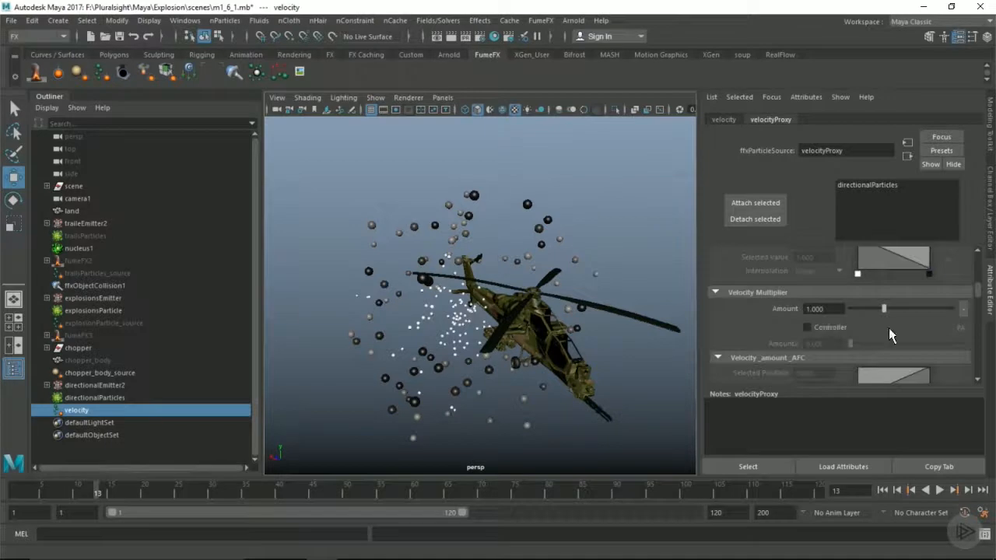
left_click(815, 327)
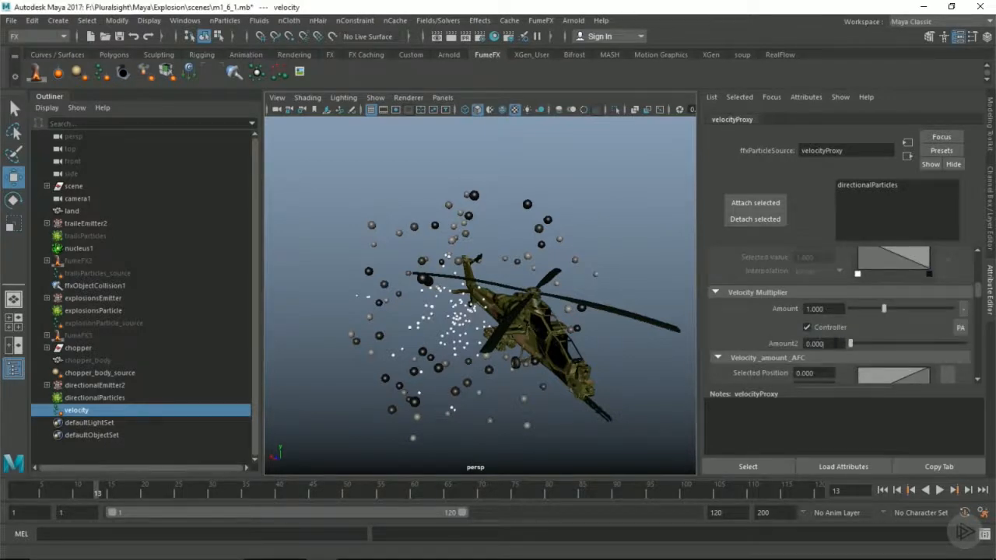
type("0.5")
key("Return")
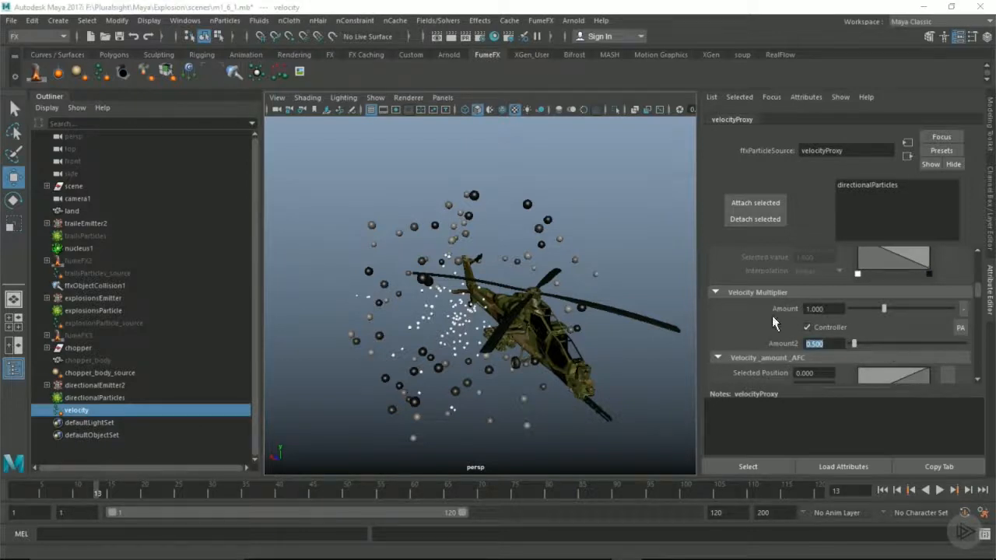
Link the velocity particle source to fumeFX3 in the FumeFX Relationship Manager
scroll(497, 311, "down", 3)
left_click_drag(486, 310, 440, 320, "alt")
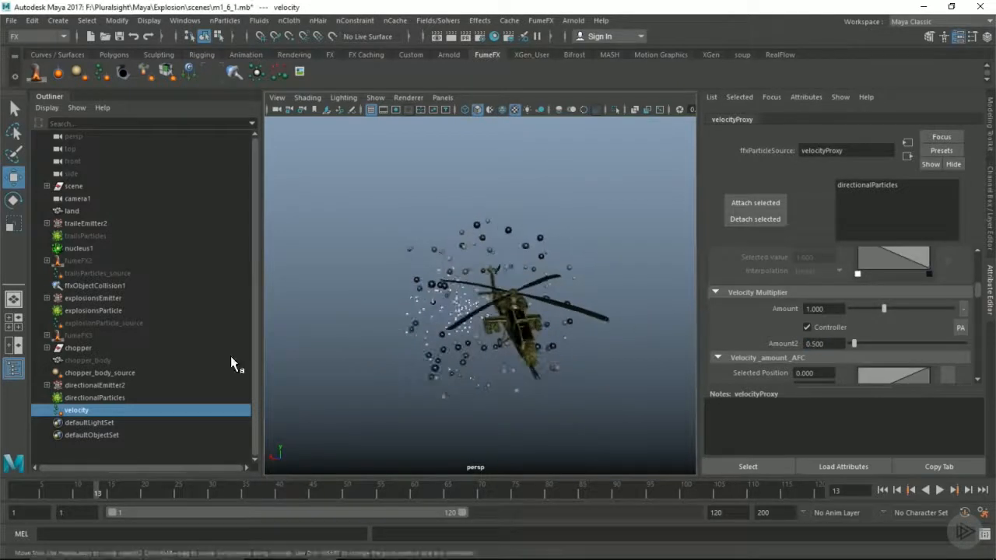
left_click(77, 336)
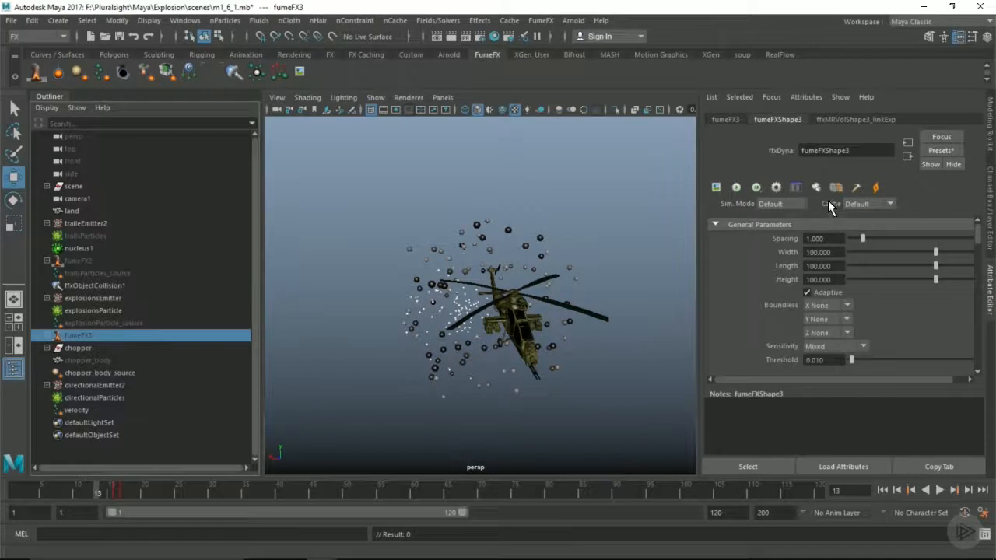
left_click(795, 188)
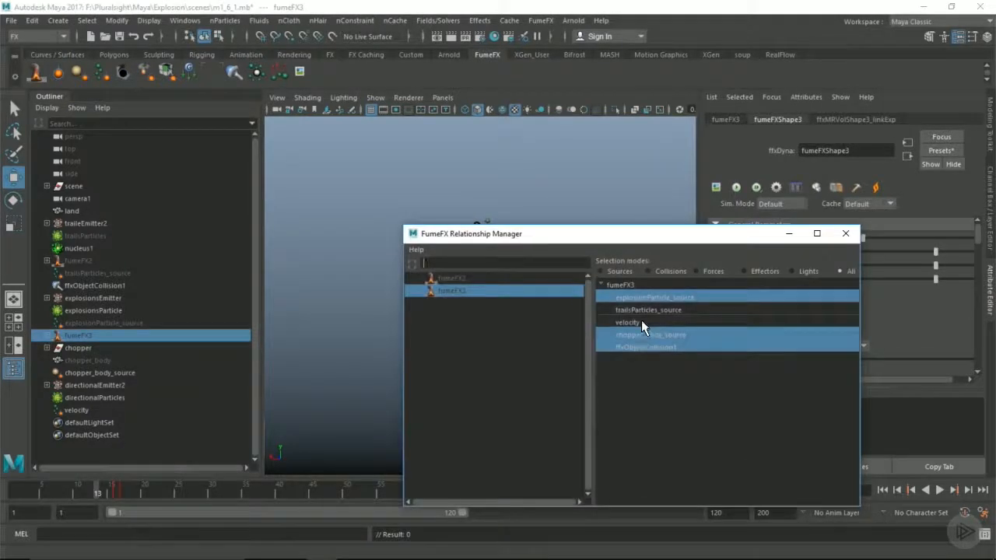
left_click(845, 233)
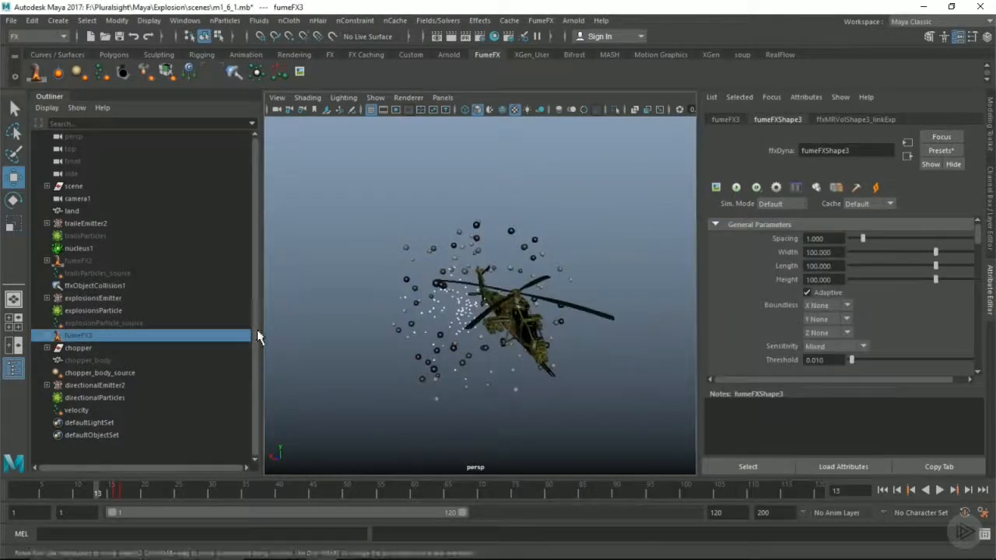
Unhide the fumeFX3 container in the scene
key("shift+h")
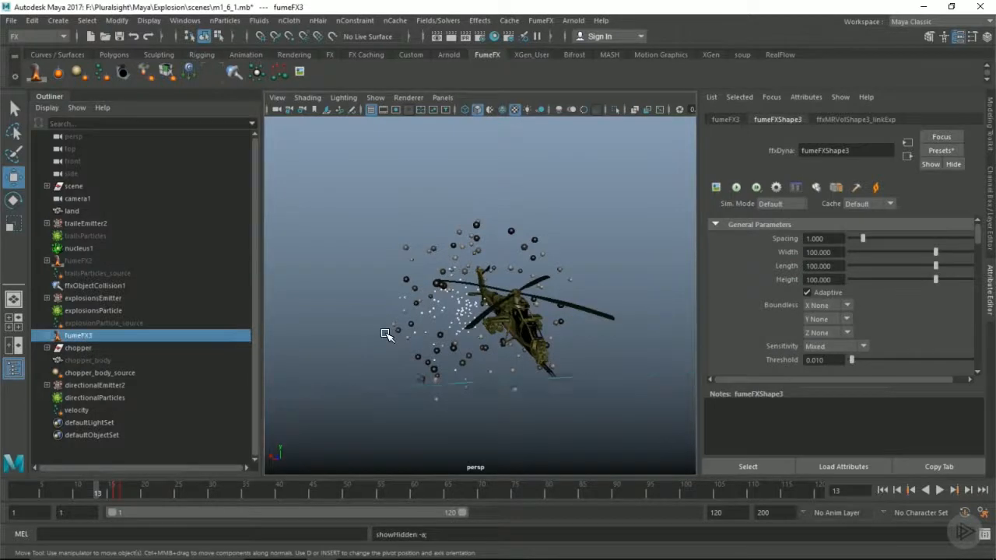
scroll(459, 318, "down", 8)
left_click_drag(514, 307, 443, 320, "alt")
scroll(440, 287, "up", 3)
scroll(444, 283, "down", 6)
scroll(454, 277, "up", 6)
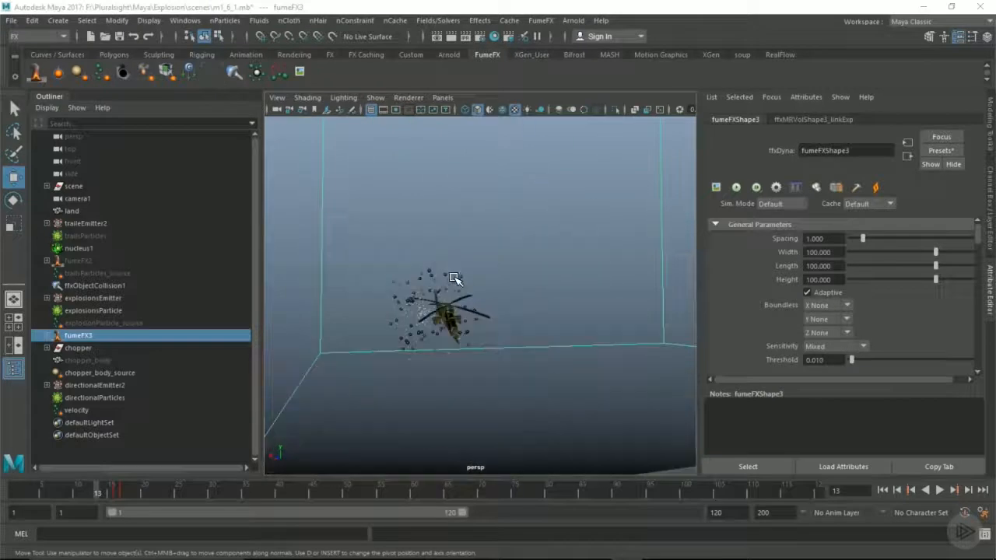
Apply the saved fumeFXShape3a preset to fumeFXShape3
left_click(939, 150)
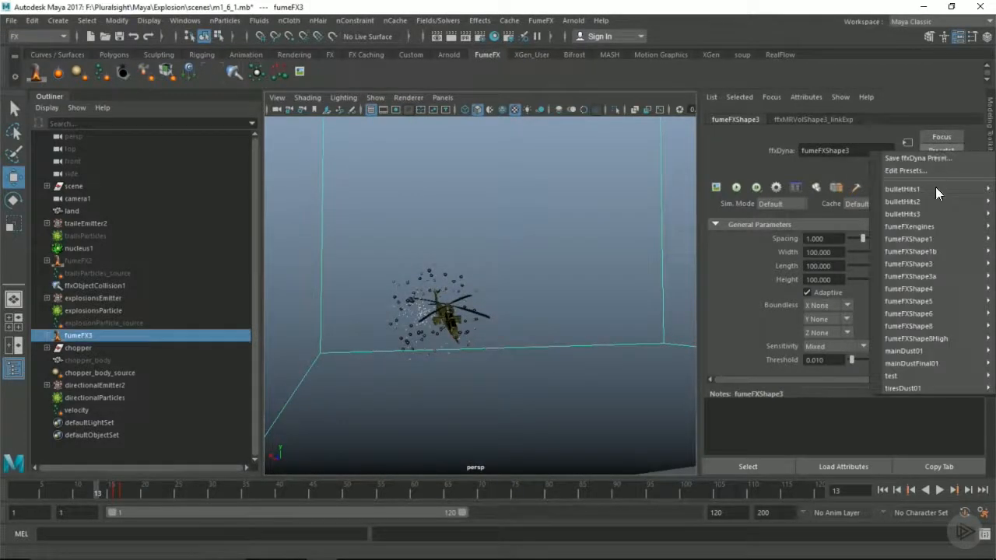
mouse_move(937, 276)
left_click(801, 277)
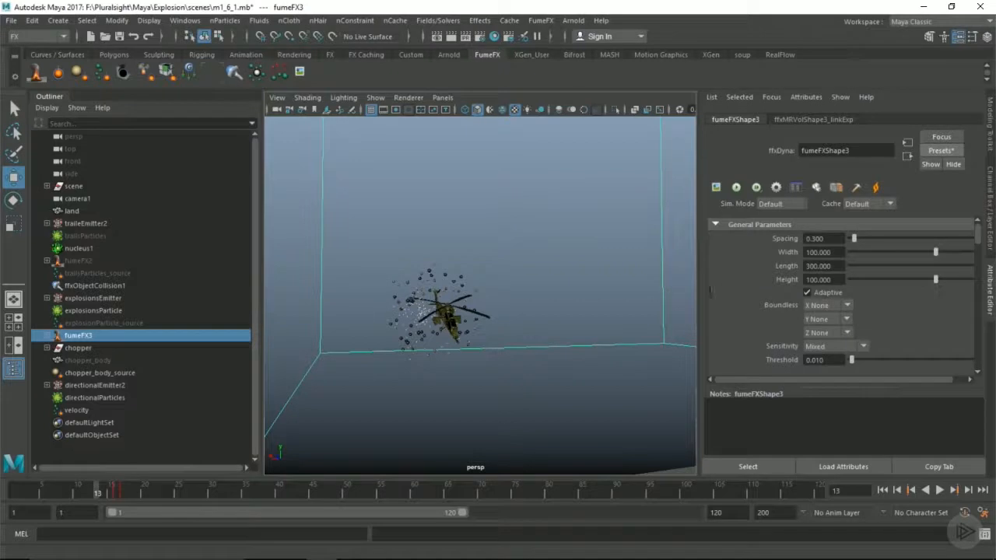
Examine the explosion simulation up to frame 27 and set the fumeFX3 Spacing to 0.2
left_click_drag(487, 273, 379, 389, "alt")
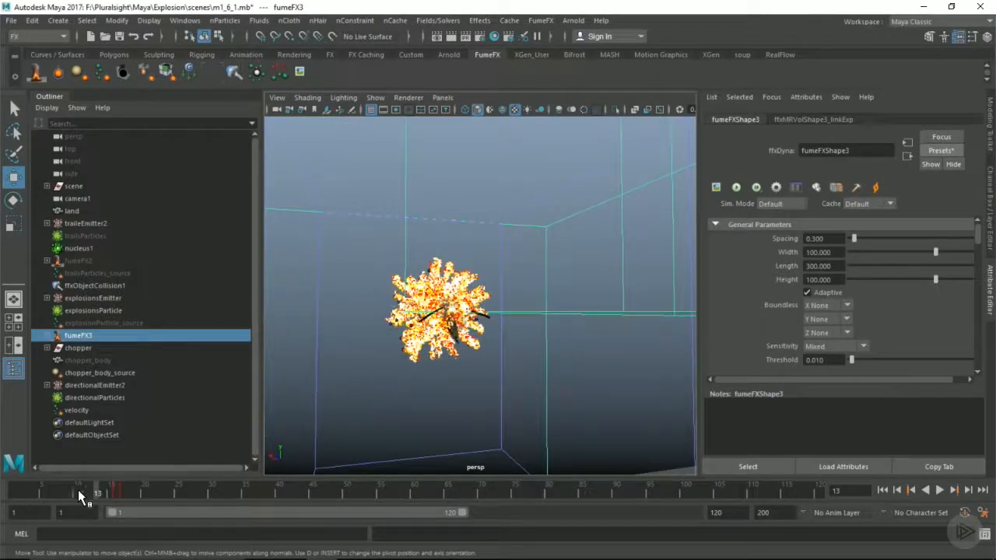
left_click_drag(148, 489, 192, 489)
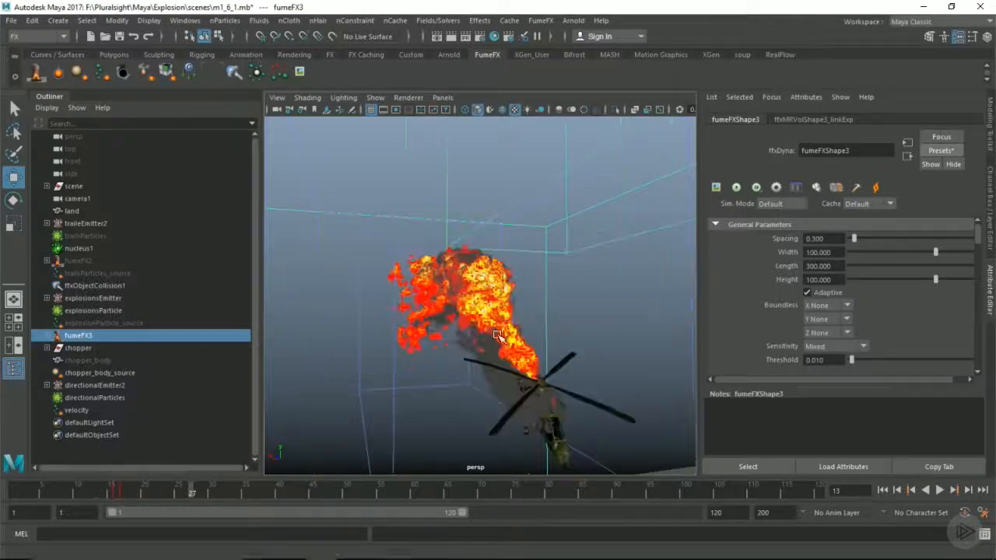
left_click_drag(533, 324, 781, 233, "alt")
left_click_drag(493, 392, 700, 309, "alt")
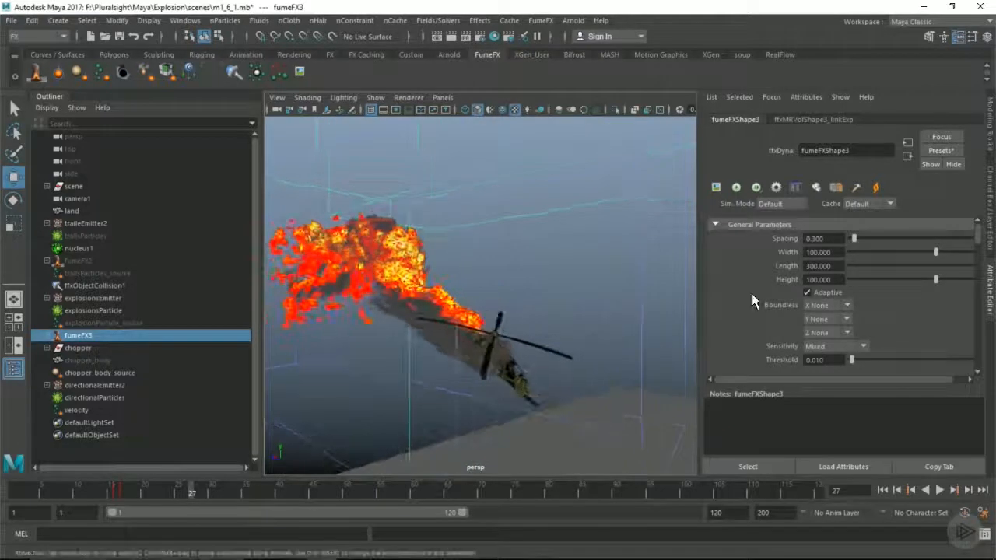
type("0.2")
key("Return")
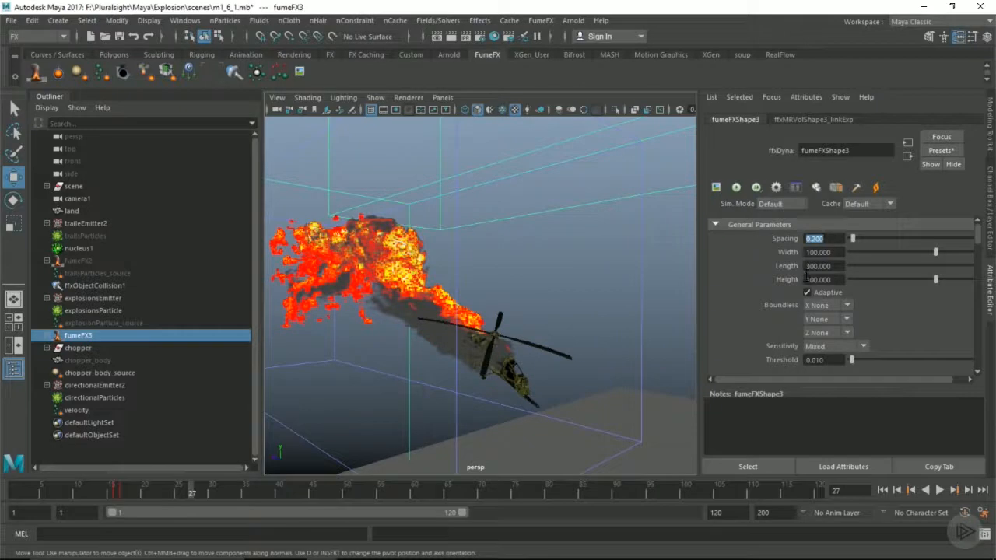
Set the End Frame of the fumeFX3 simulation output to 150
scroll(804, 273, "down", 2)
scroll(806, 277, "down", 6)
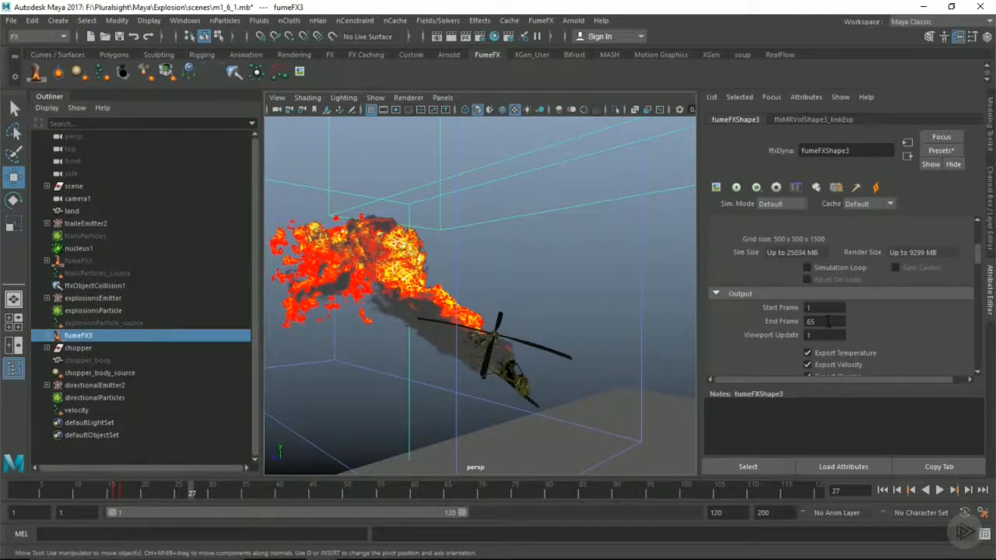
type("150")
key("Return")
Switch the viewport to look through camera1
left_click_drag(366, 225, 443, 100, "alt")
left_click(442, 97)
mouse_move(471, 111)
left_click(585, 112)
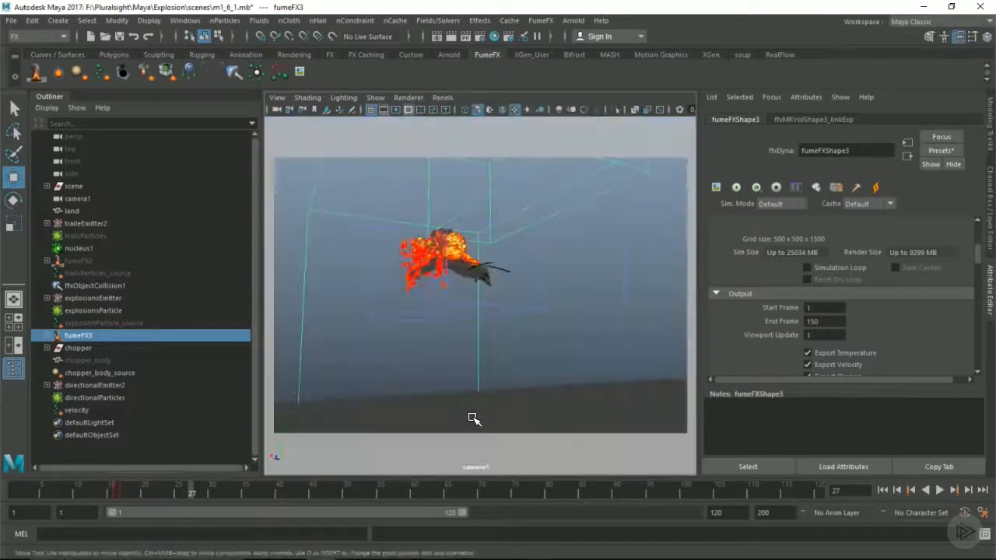
Scrub the camera1 shot to frame 100 and set the fumeFX3 output End Frame to 100
left_click_drag(447, 488, 683, 491)
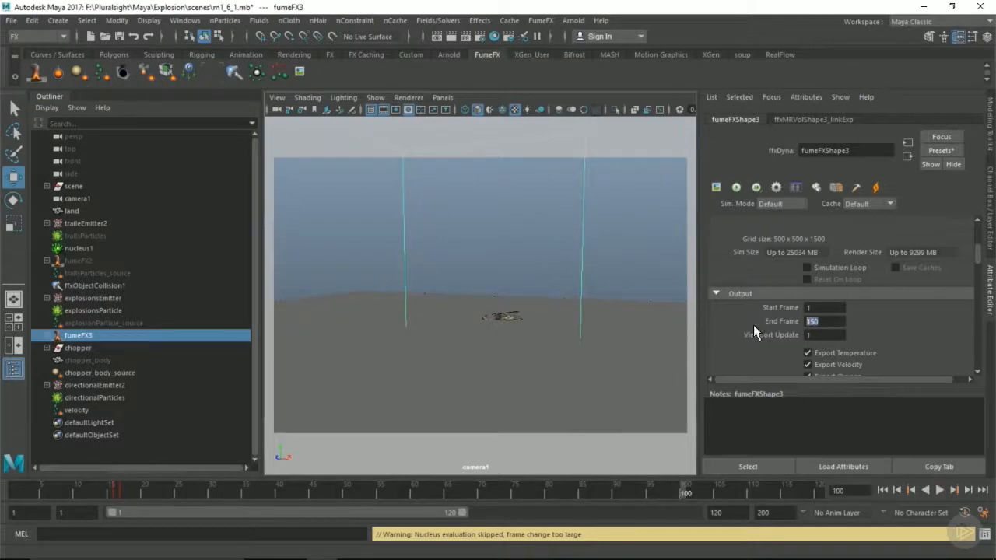
type("100")
key("Return")
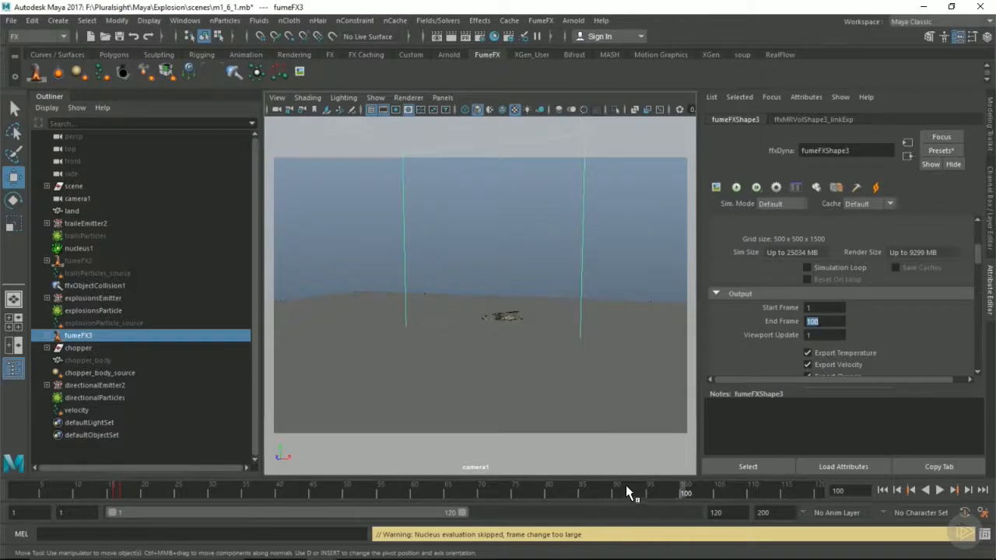
left_click_drag(591, 487, 573, 487)
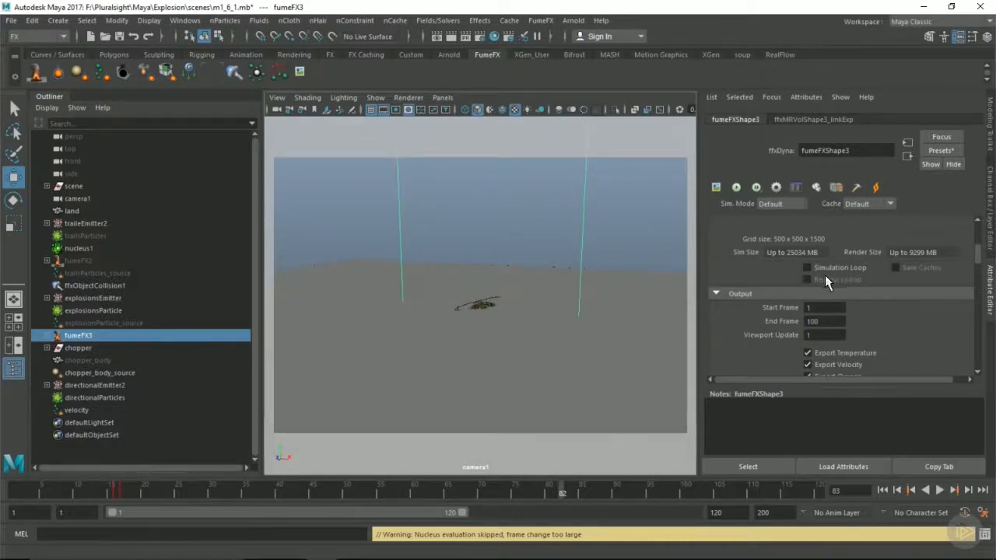
Switch to VLC media player and play the explosion preview video m1-06.avi
scroll(829, 273, "down", 2)
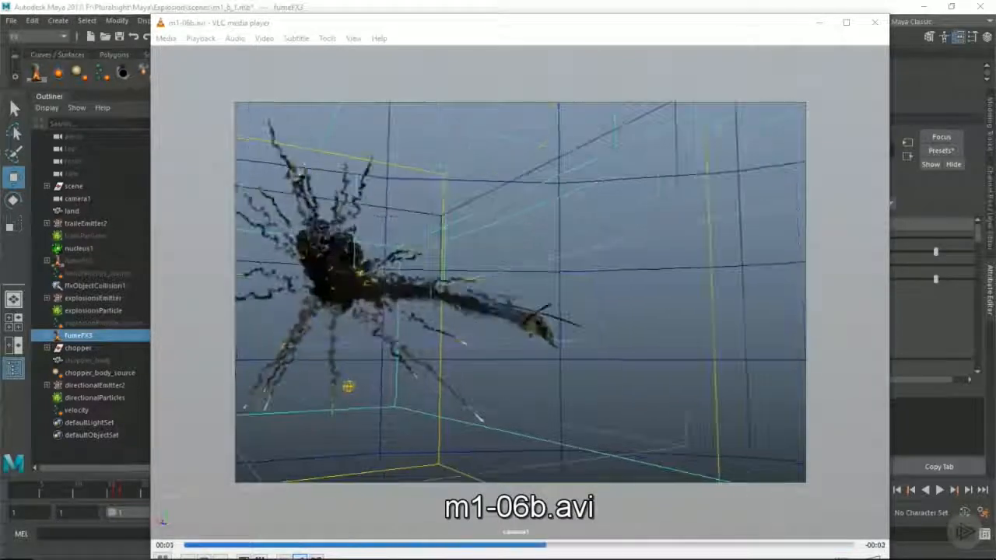
key("p")
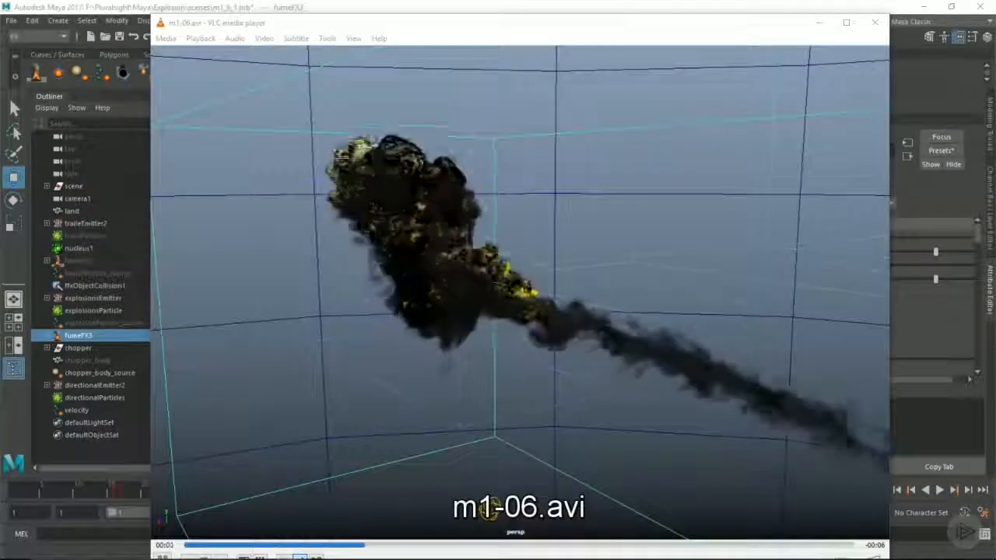